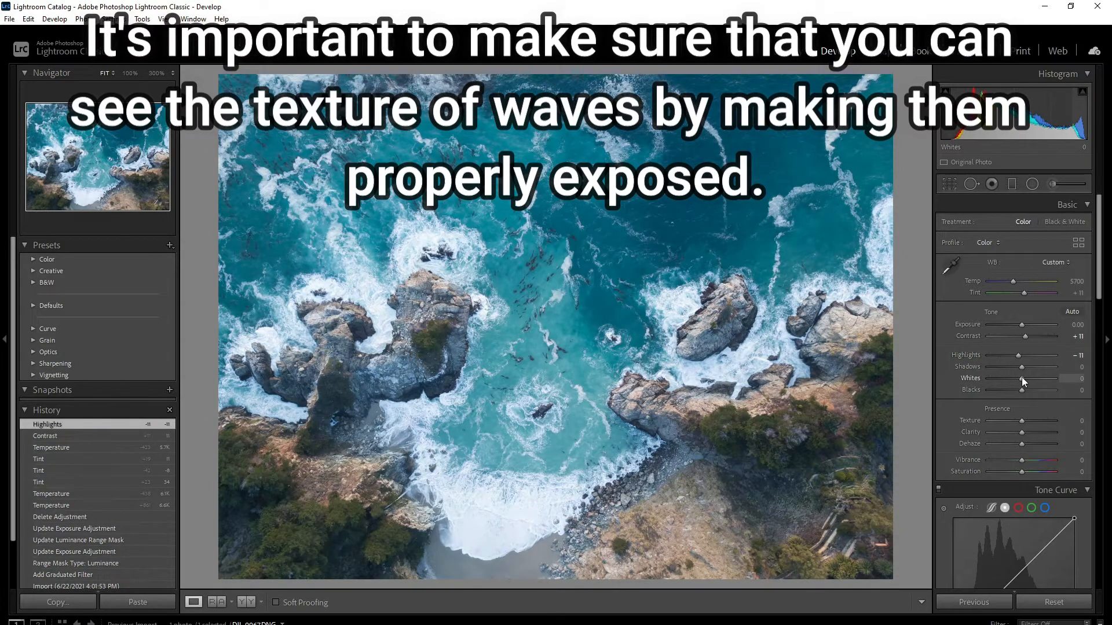
Refine the photo's tone with Whites at −21, Blacks at −14 and Shadows at +11.
left_click_drag(1022, 380, 1014, 378)
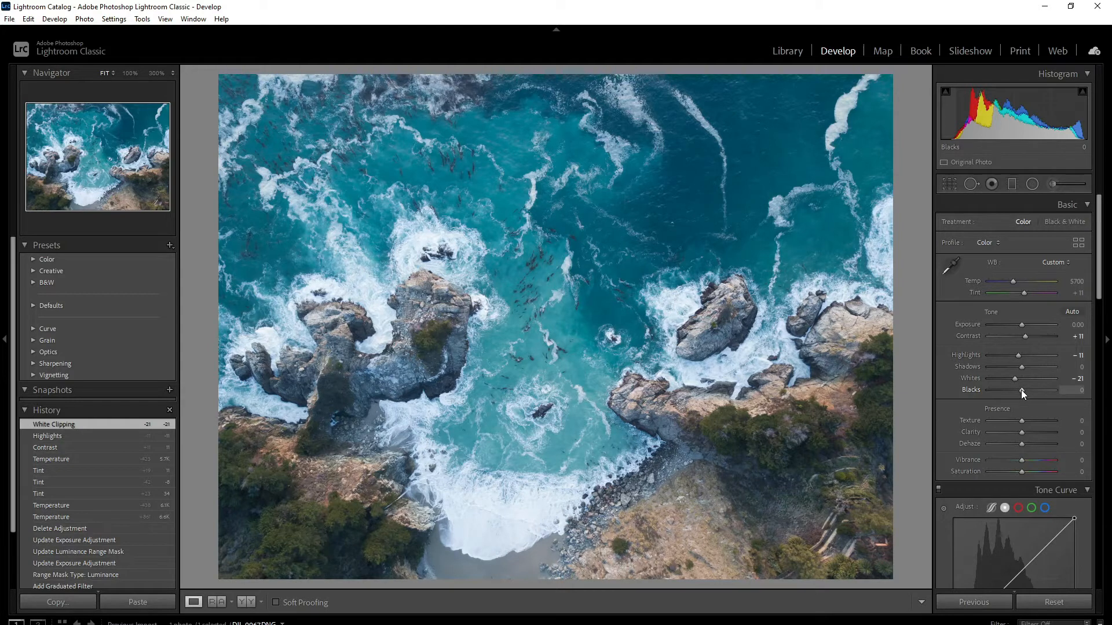
left_click_drag(1020, 390, 1015, 391)
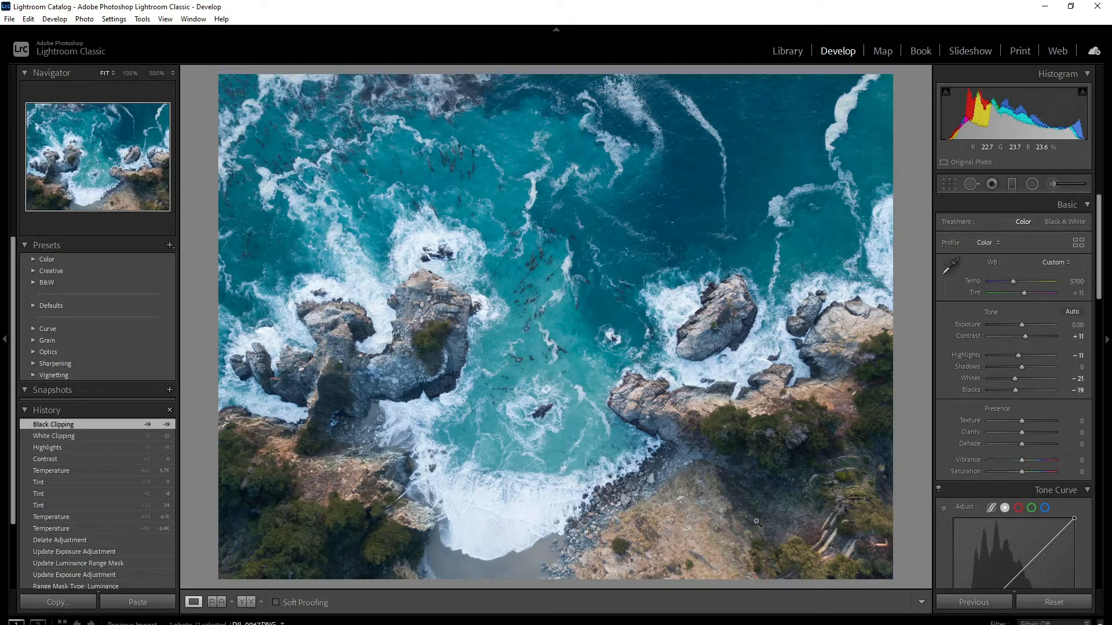
left_click_drag(1017, 391, 1002, 390)
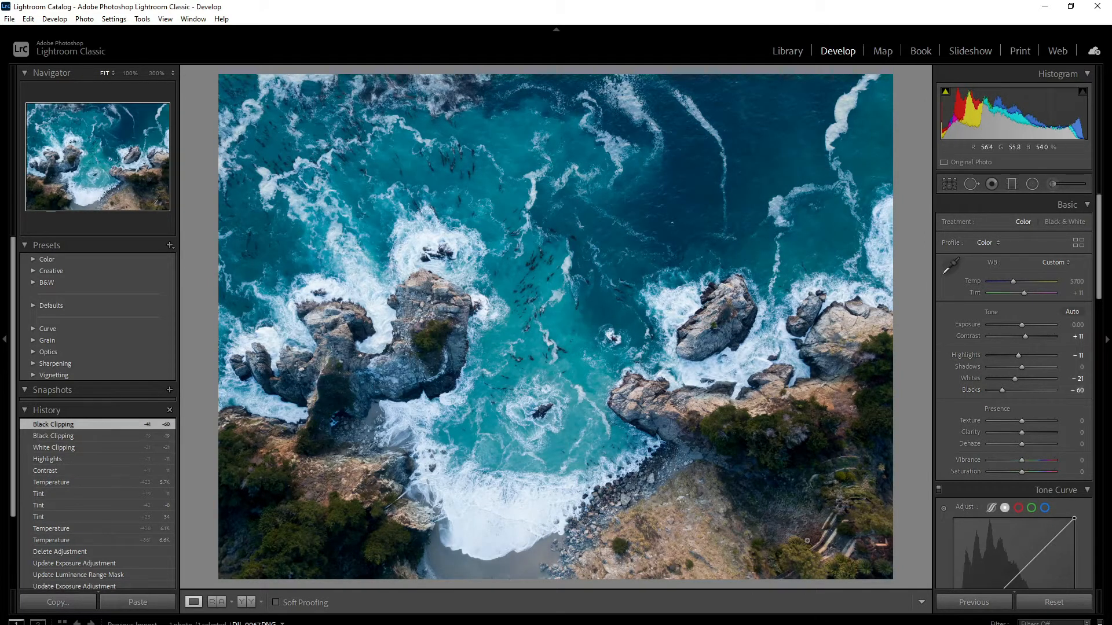
left_click_drag(1003, 390, 1018, 387)
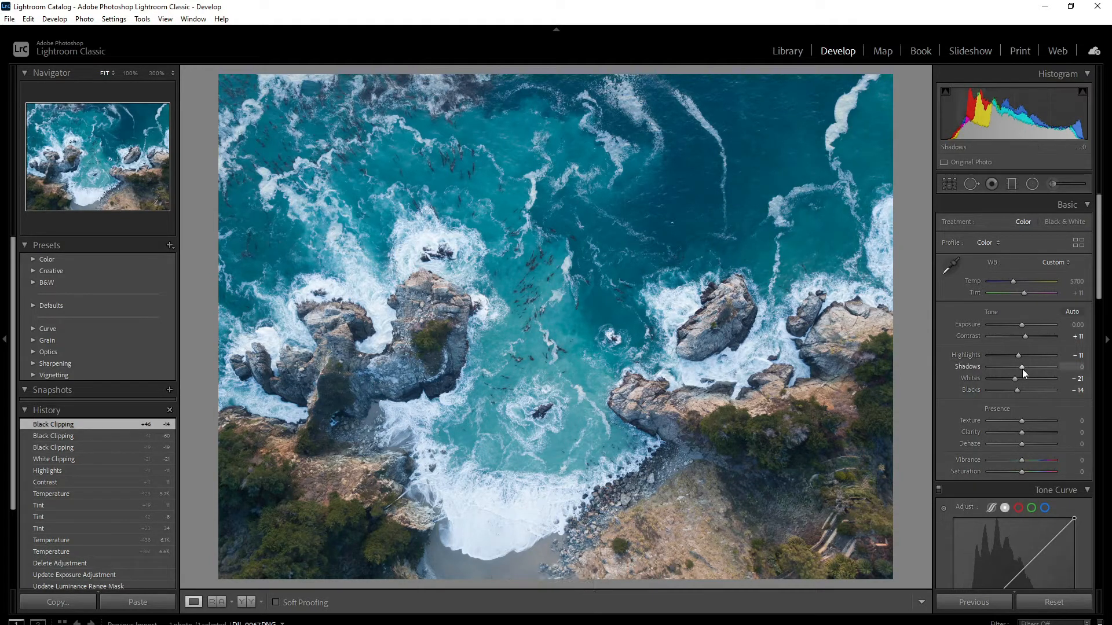
mouse_move(1022, 370)
left_mouse_down()
mouse_move(1033, 366)
mouse_move(1021, 367)
left_mouse_up()
left_click_drag(1023, 367, 1026, 366)
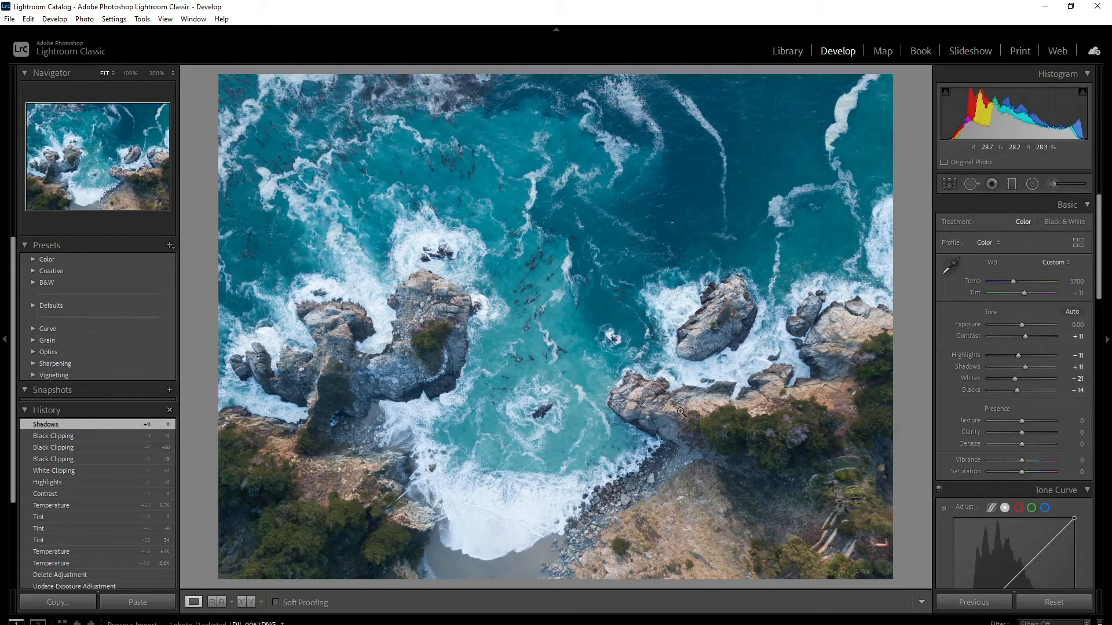
Set the photo's Texture to +19 and Clarity to +26 to bring out the rocks and waves.
left_click_drag(1021, 426, 1026, 420)
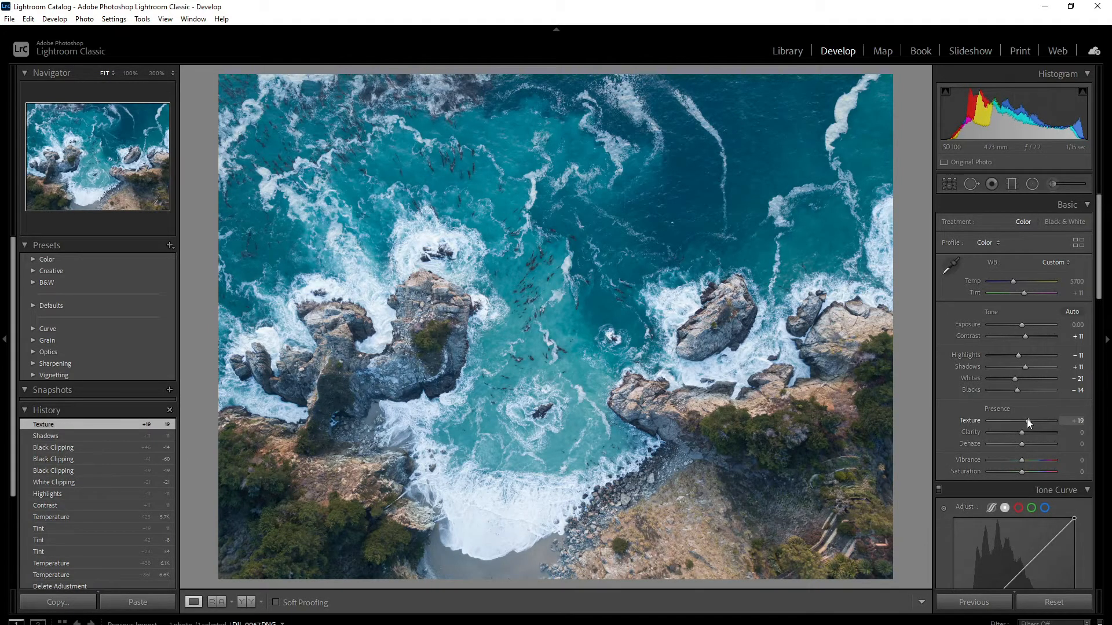
left_click_drag(1030, 419, 1068, 423)
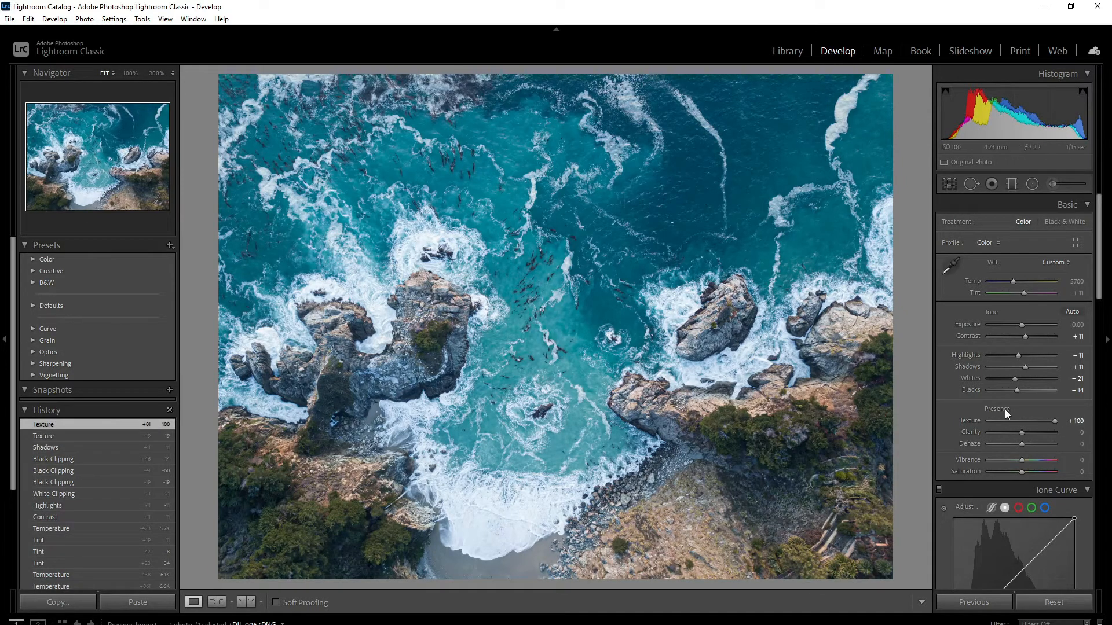
left_click(1034, 419)
left_click_drag(1034, 420, 1026, 419)
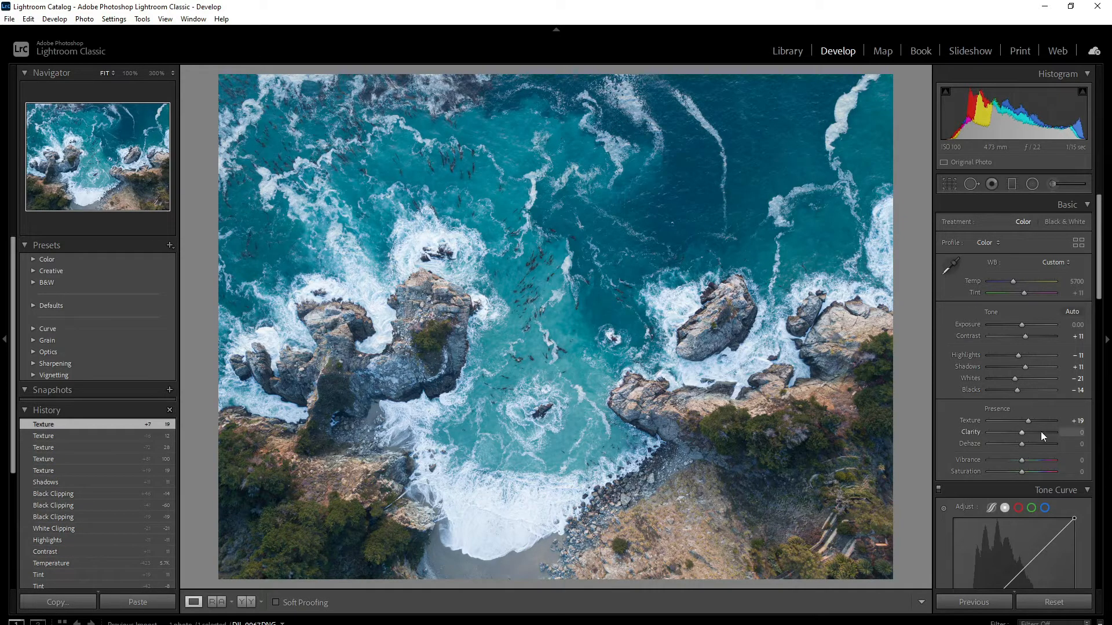
double_click(1026, 433)
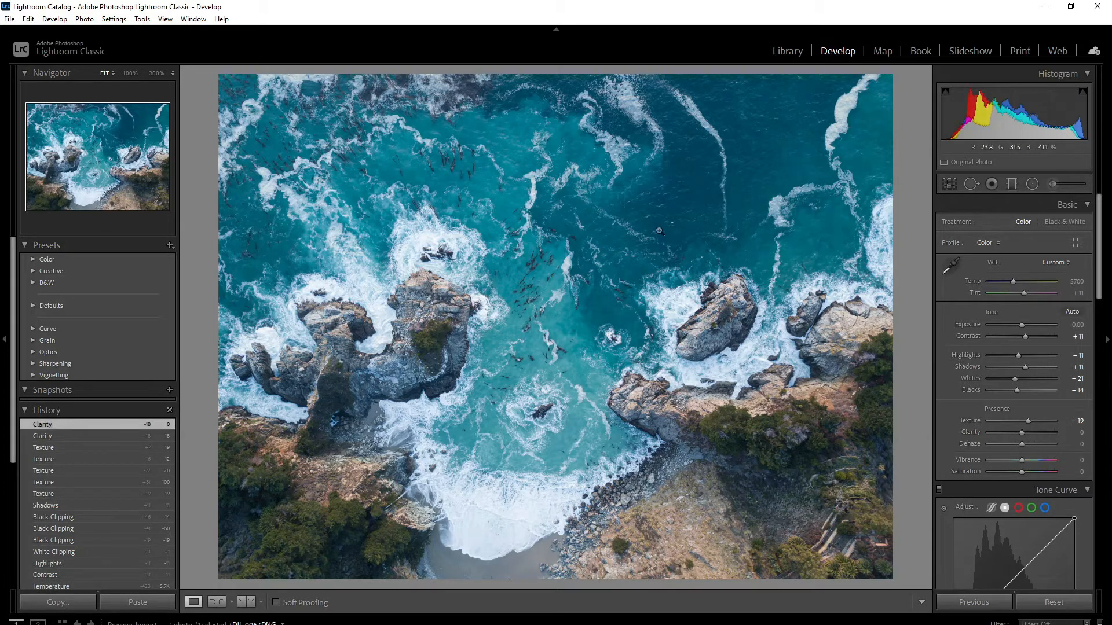
left_click_drag(1022, 432, 1035, 432)
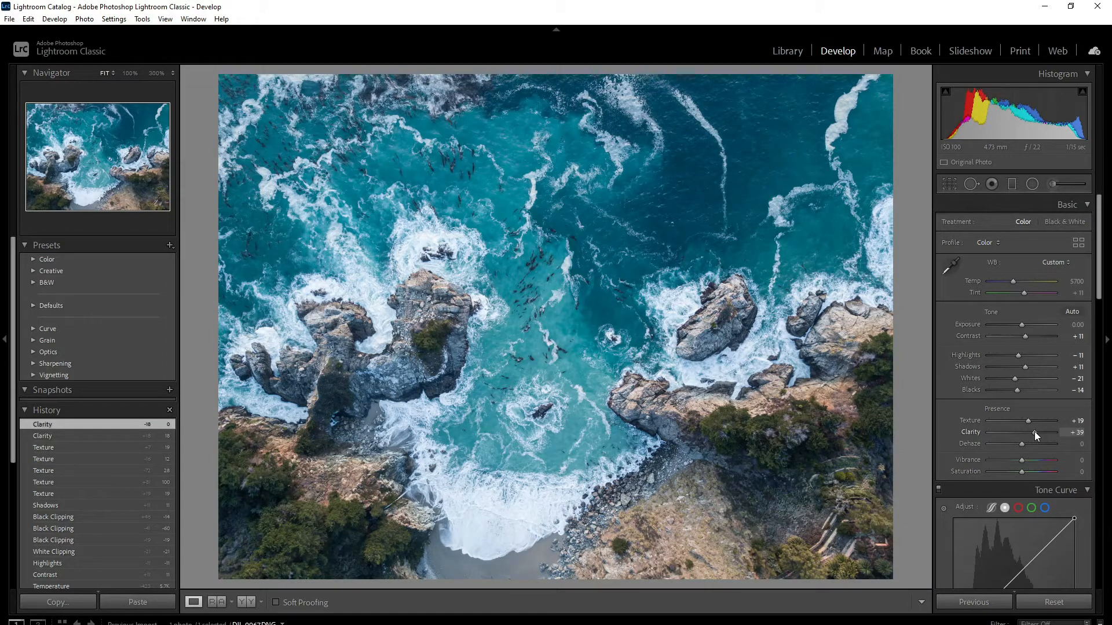
left_click_drag(1035, 432, 1030, 431)
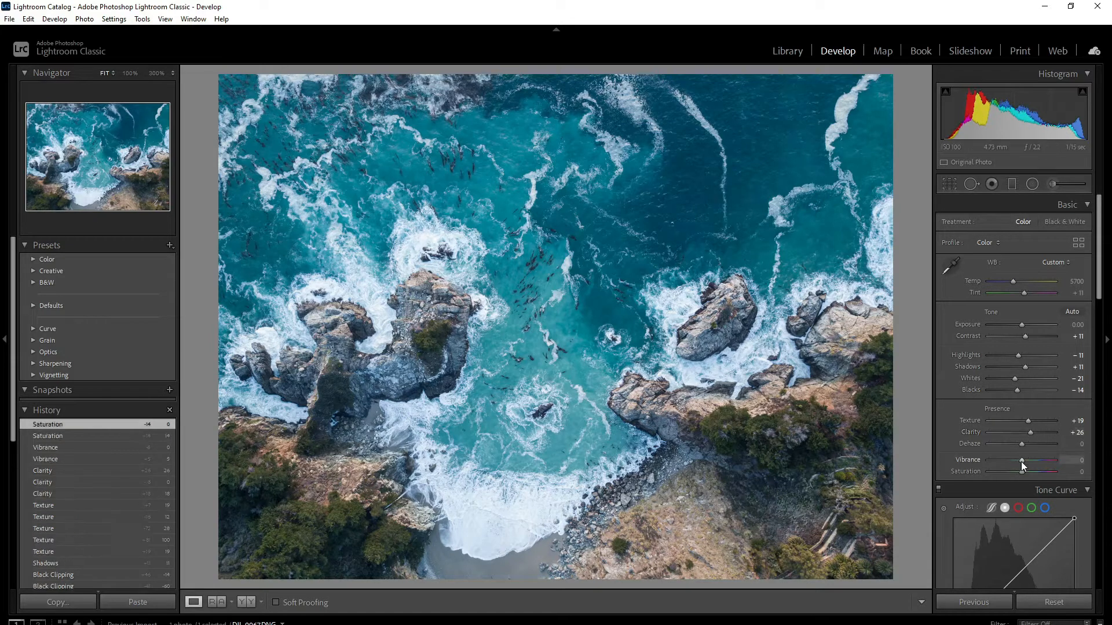
Adjust the overall colour with Vibrance +30, Saturation +9 and a white balance temperature of 6035.
mouse_move(1021, 463)
left_mouse_down()
mouse_move(1031, 463)
mouse_move(1024, 473)
left_mouse_up()
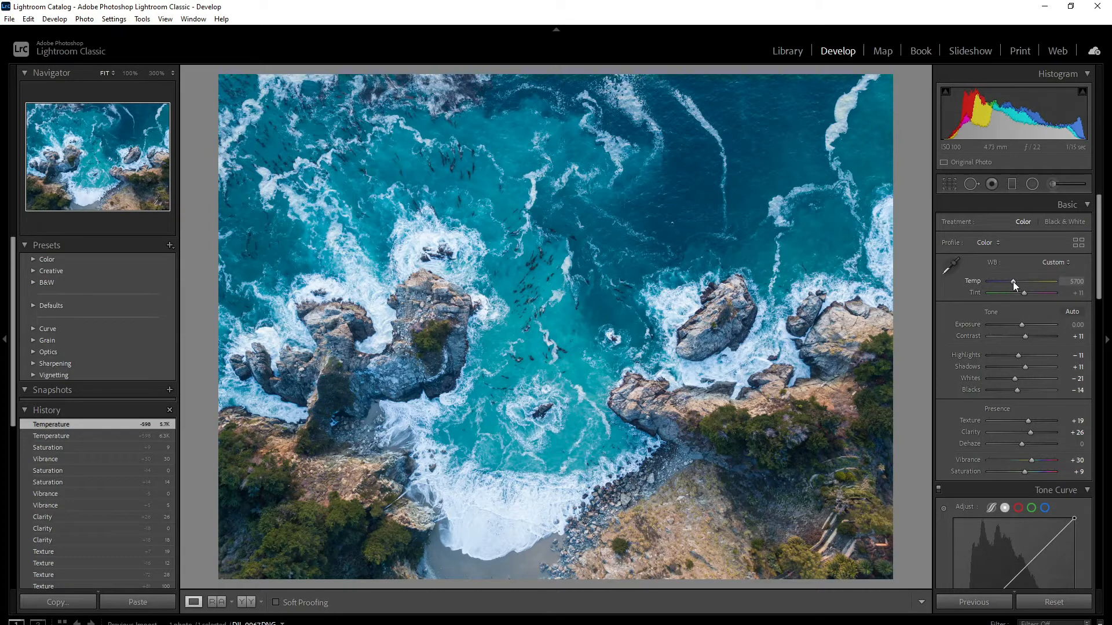
left_click_drag(1013, 281, 1021, 281)
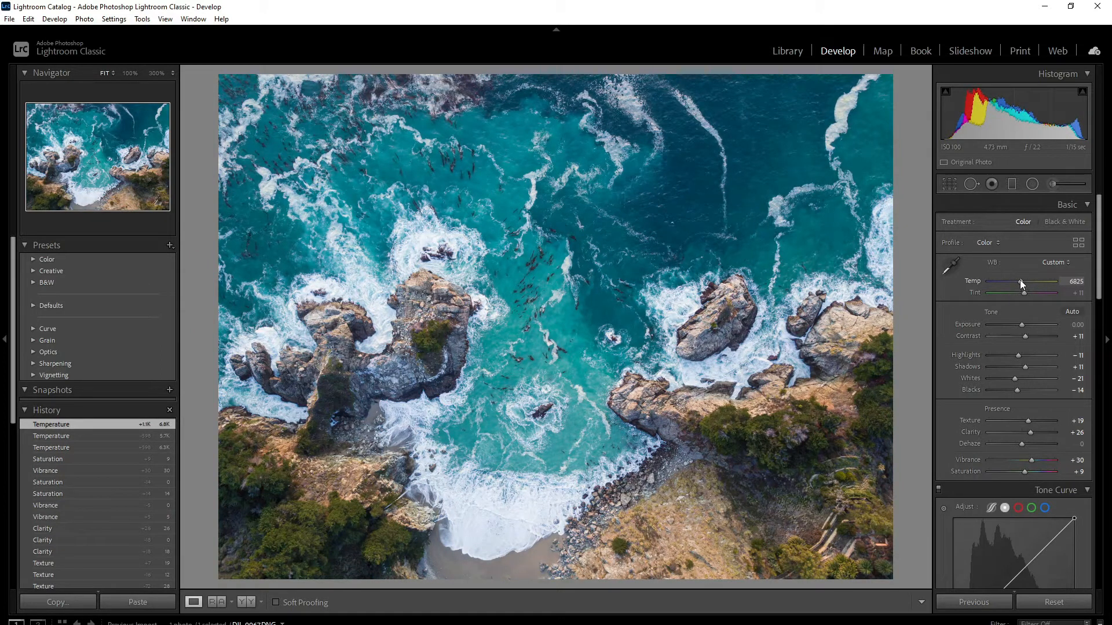
left_click_drag(1023, 281, 1017, 284)
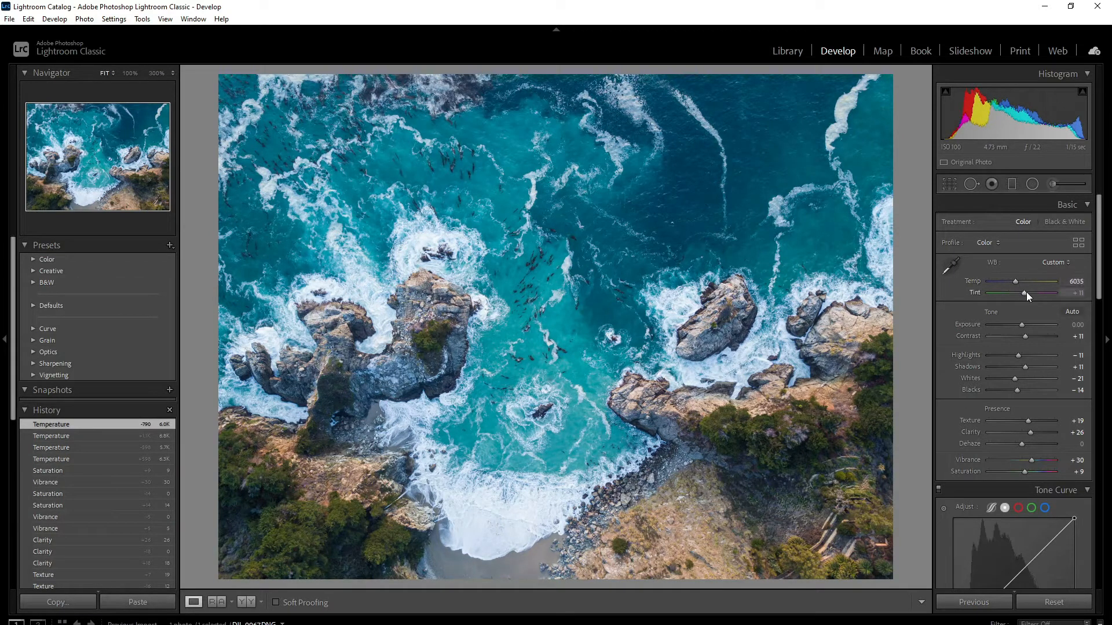
Shape a gentle S on the point tone curve, lowering the darks to input 71, output 63 and slightly raising the lights.
scroll(1076, 356, "down", 5)
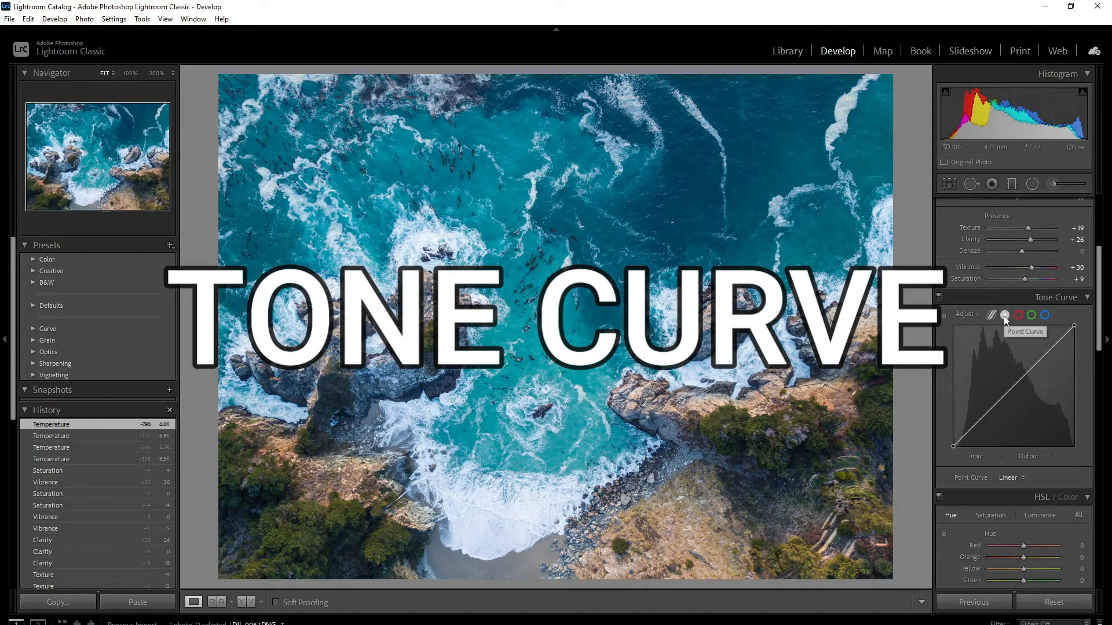
left_click_drag(987, 414, 987, 417)
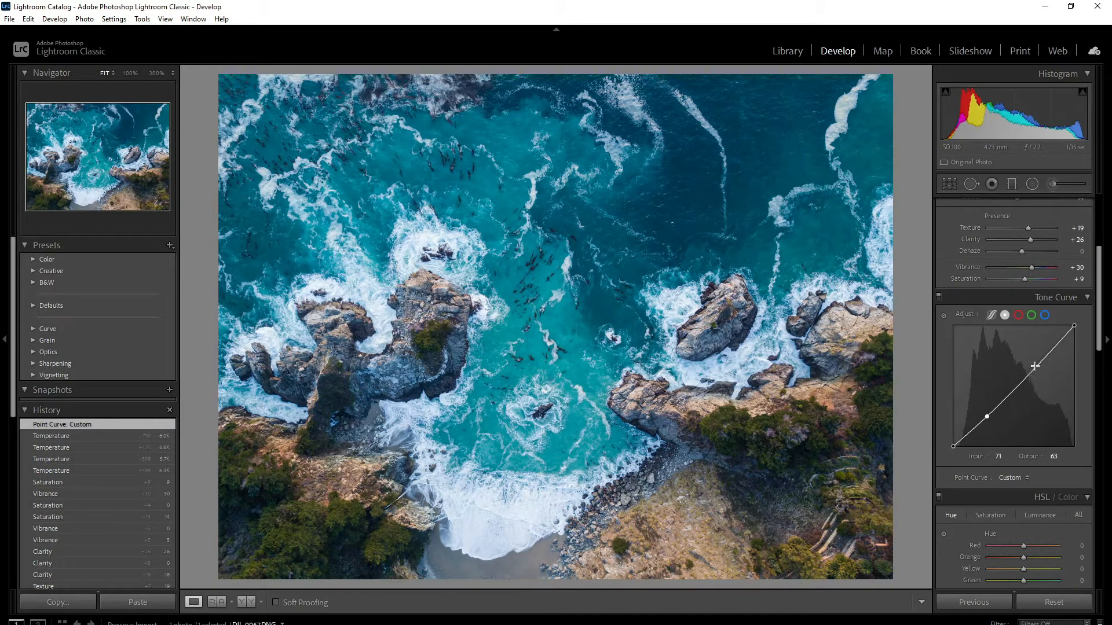
left_click_drag(1037, 365, 1038, 360)
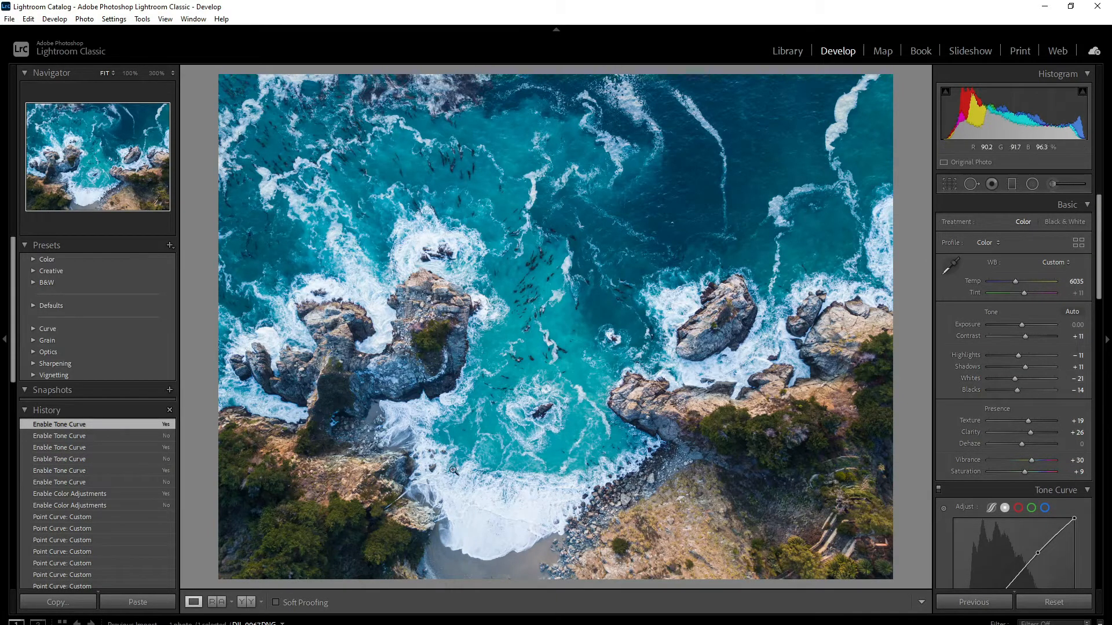
Set Whites to −33 to recover more texture in the waves.
key("ctrl+z")
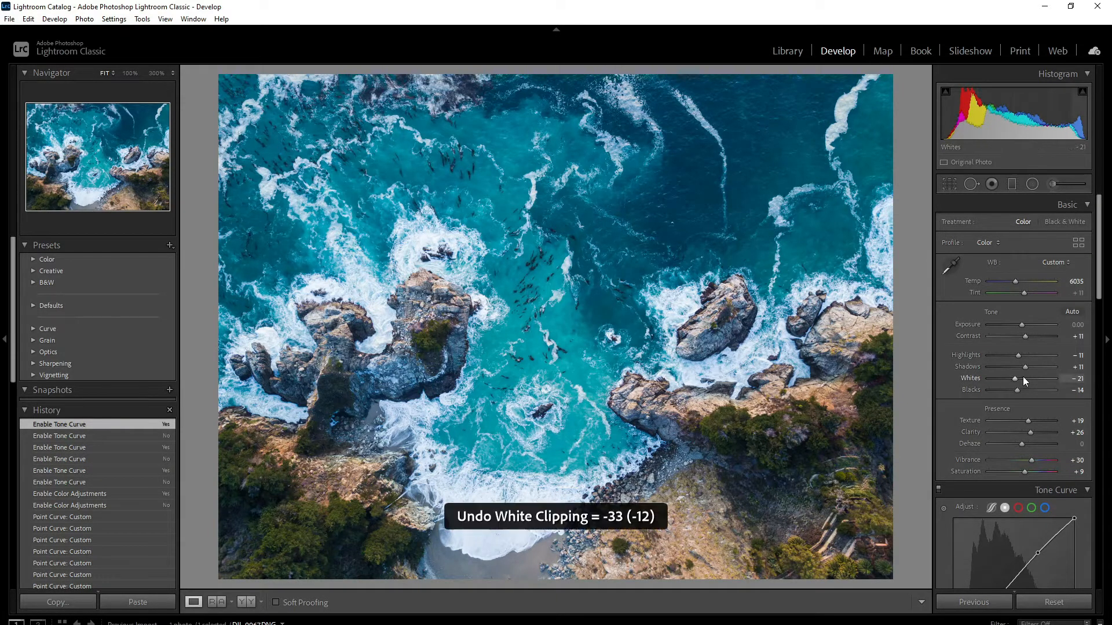
left_click_drag(1014, 378, 1010, 378)
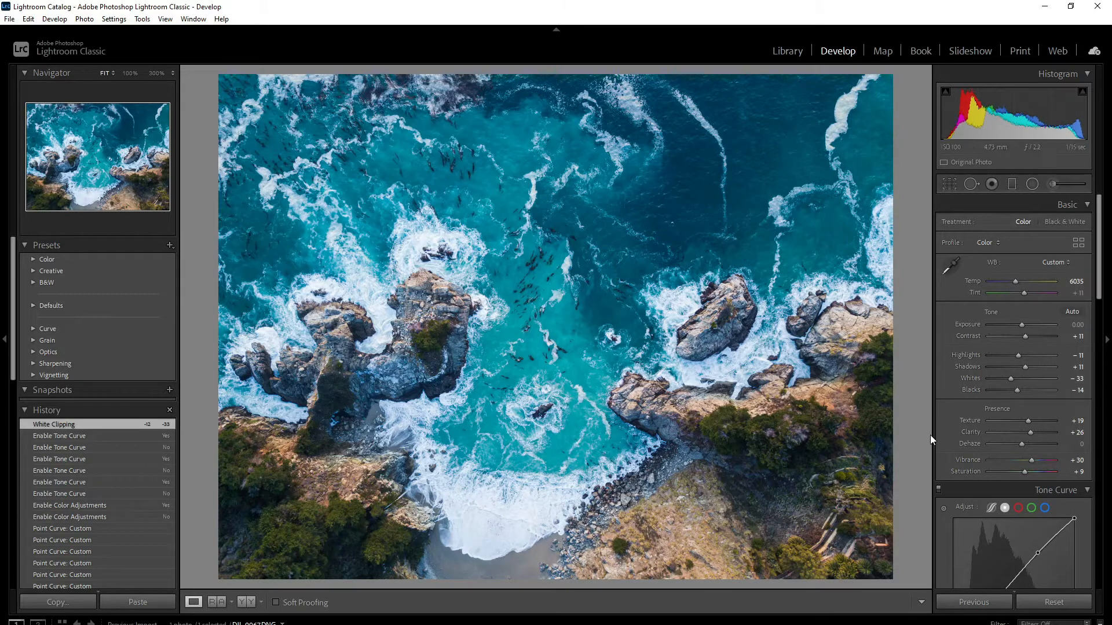
Shift the HSL hue of Orange to −15 and Yellow to −17.
scroll(1097, 429, "down", 7)
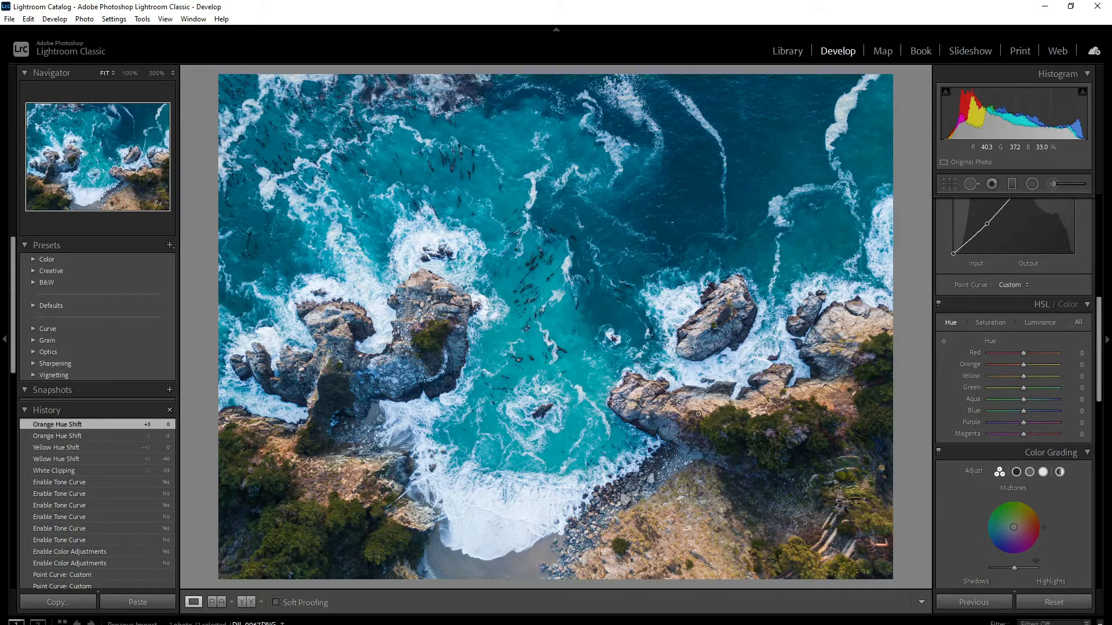
left_click_drag(1018, 377, 1018, 365)
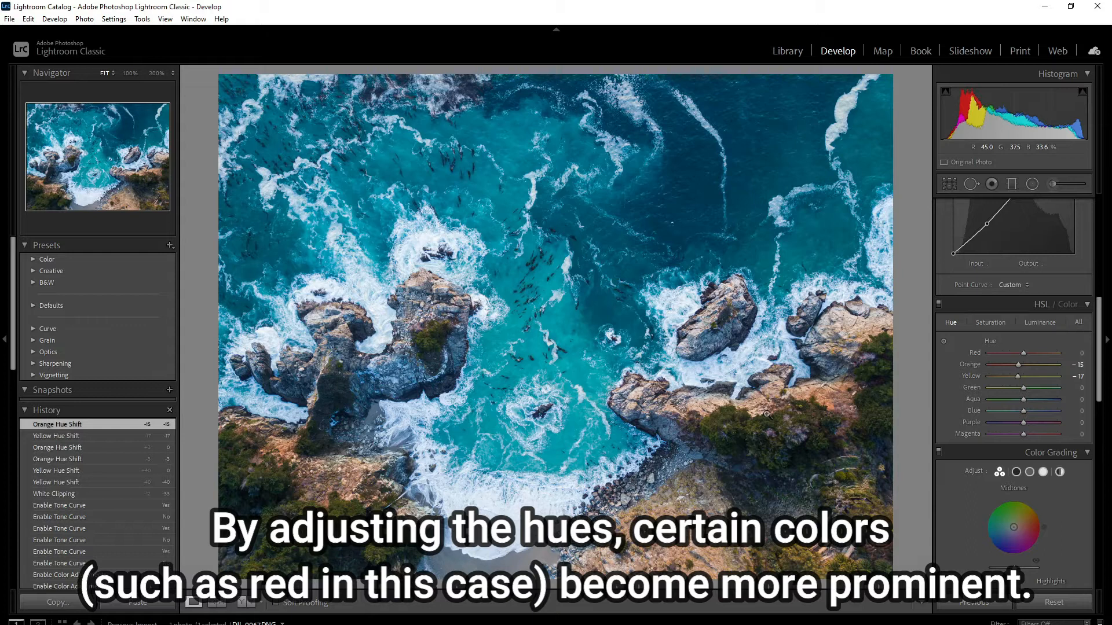
Set the HSL saturation of Aqua to +20 and Blue to −5.
left_click(994, 325)
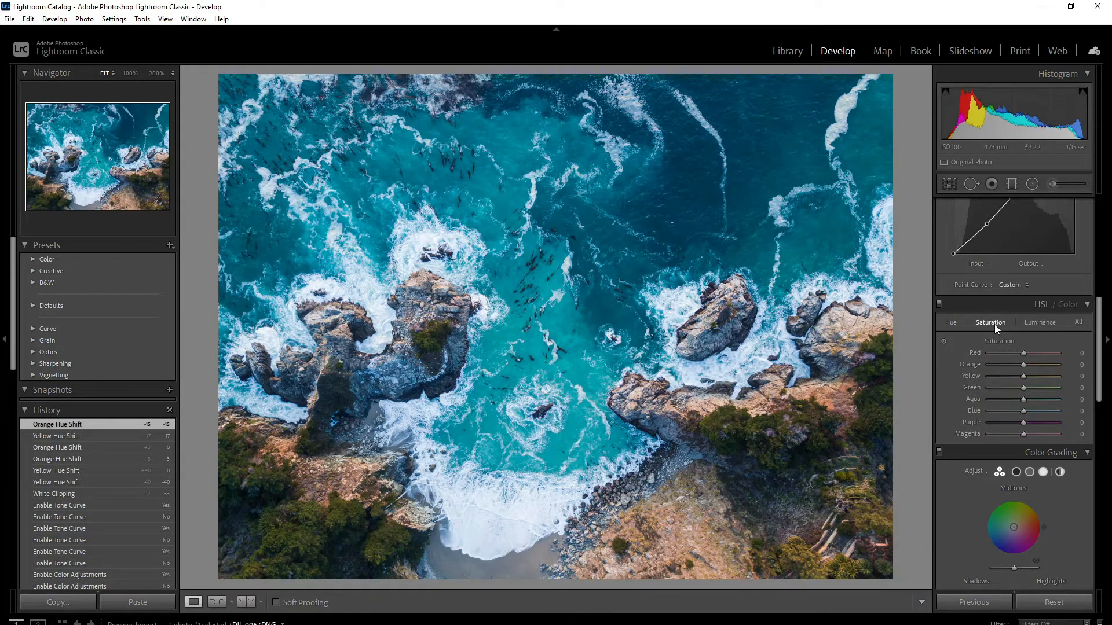
left_click_drag(1023, 401, 1033, 400)
left_click_drag(1026, 400, 1030, 399)
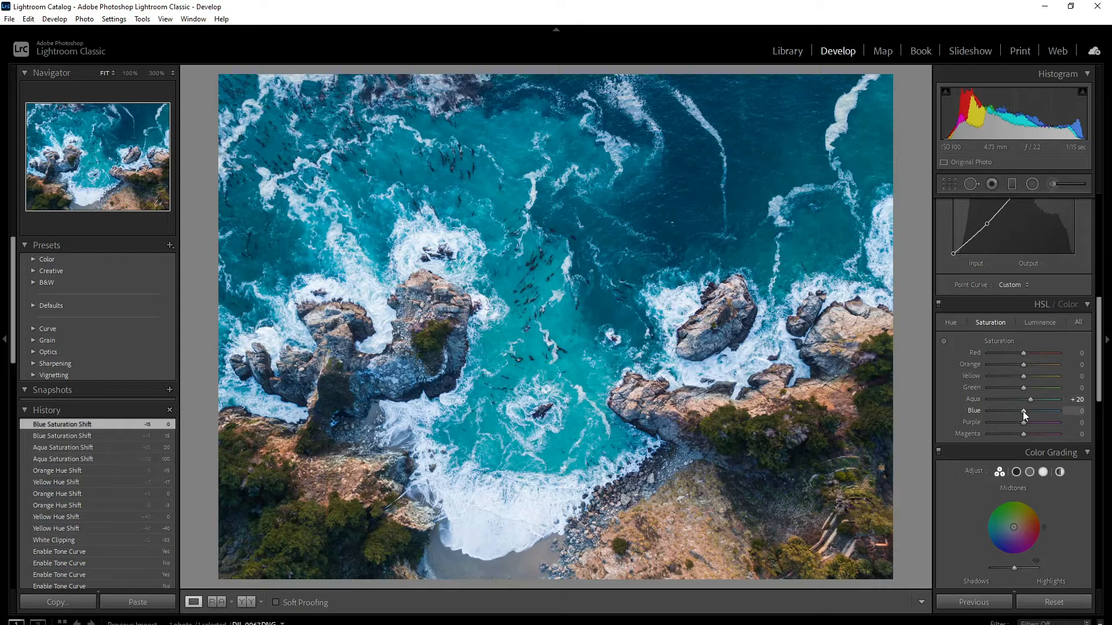
left_click_drag(1024, 411, 1050, 410)
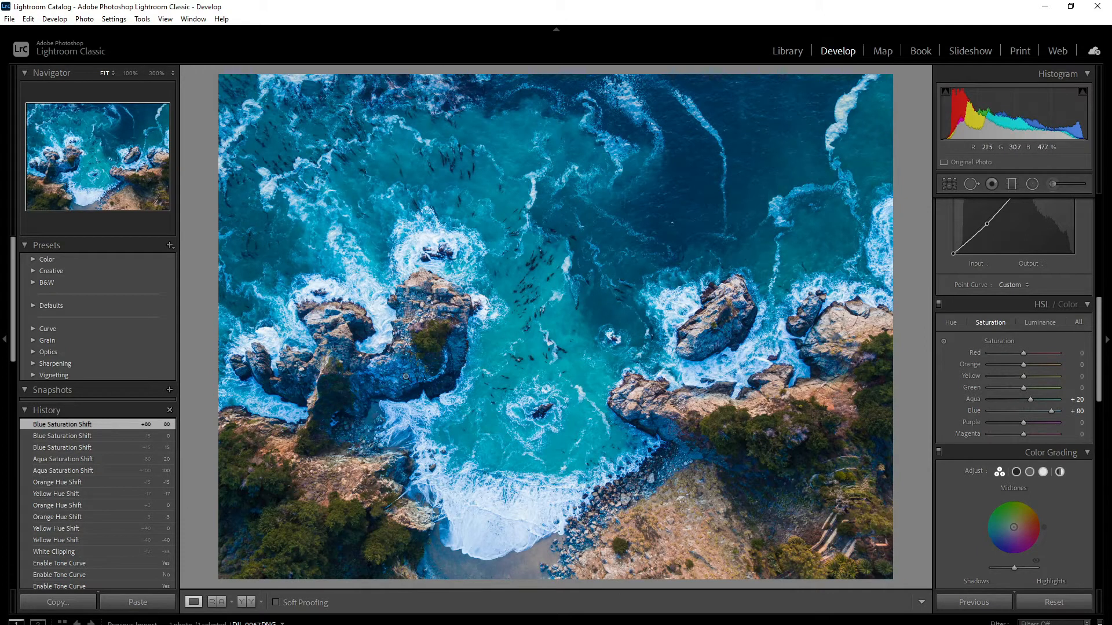
left_click_drag(1051, 413, 1022, 409)
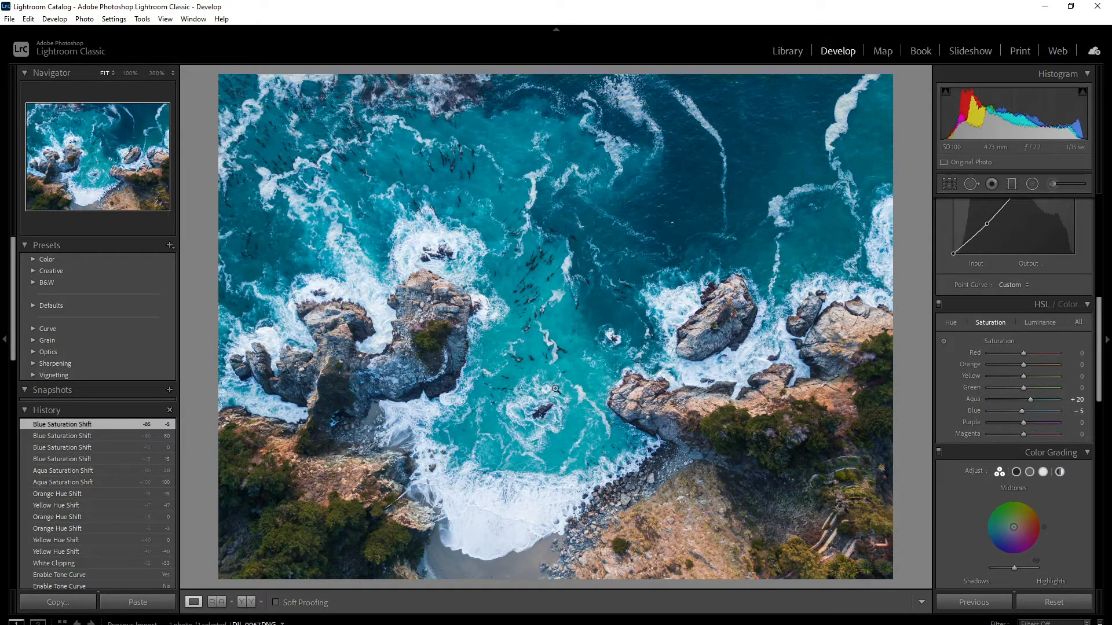
Set the HSL luminance of Aqua to +8 and Blue to +3.
left_click(1040, 323)
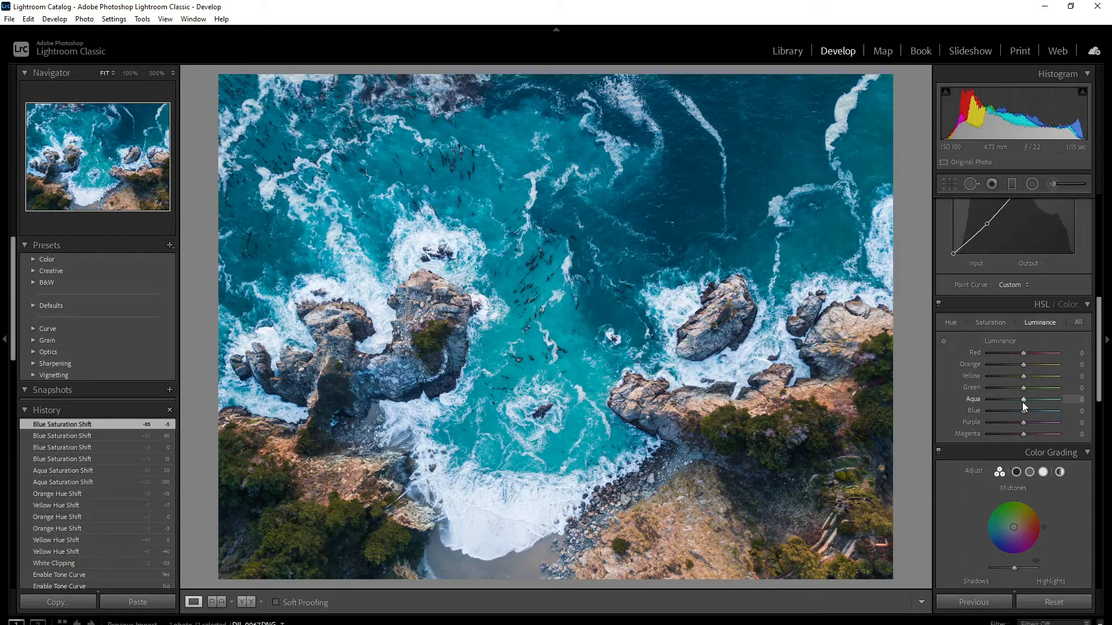
mouse_move(1023, 401)
left_mouse_down()
mouse_move(1033, 399)
mouse_move(1024, 408)
left_mouse_up()
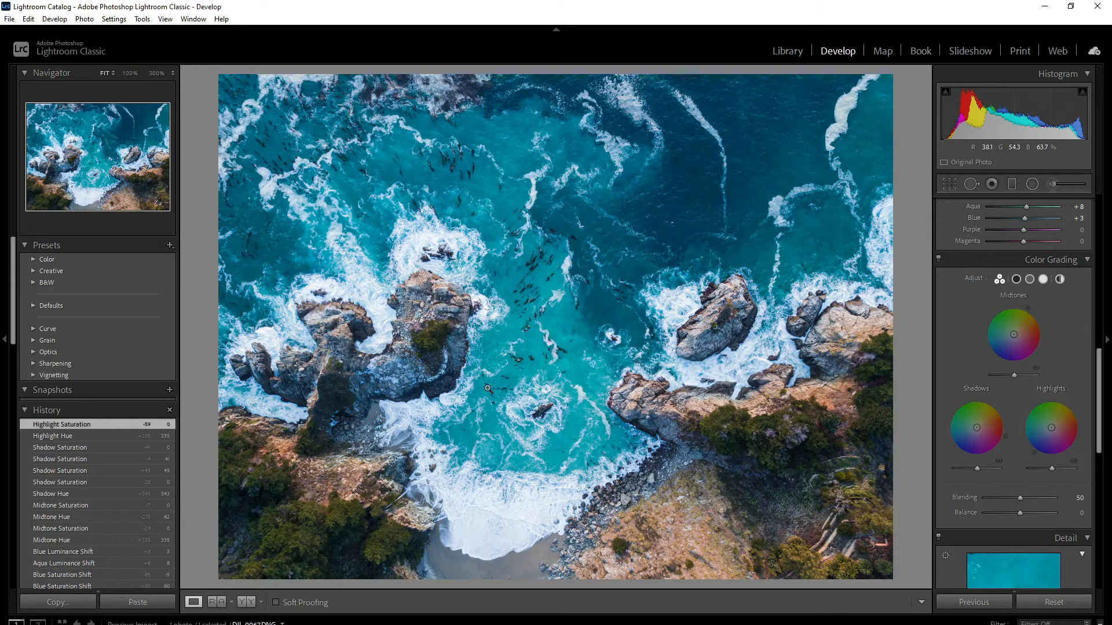
Inspect the rocks at 100% and set the sharpening Masking to 100 with the edge mask preview.
scroll(982, 490, "down", 3)
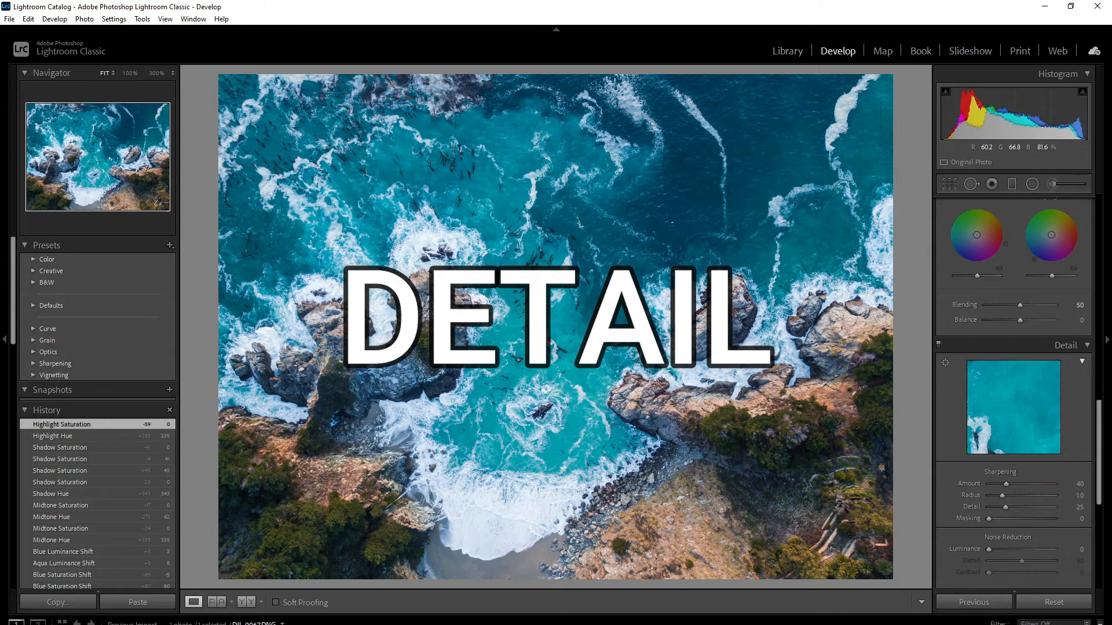
left_click(710, 424)
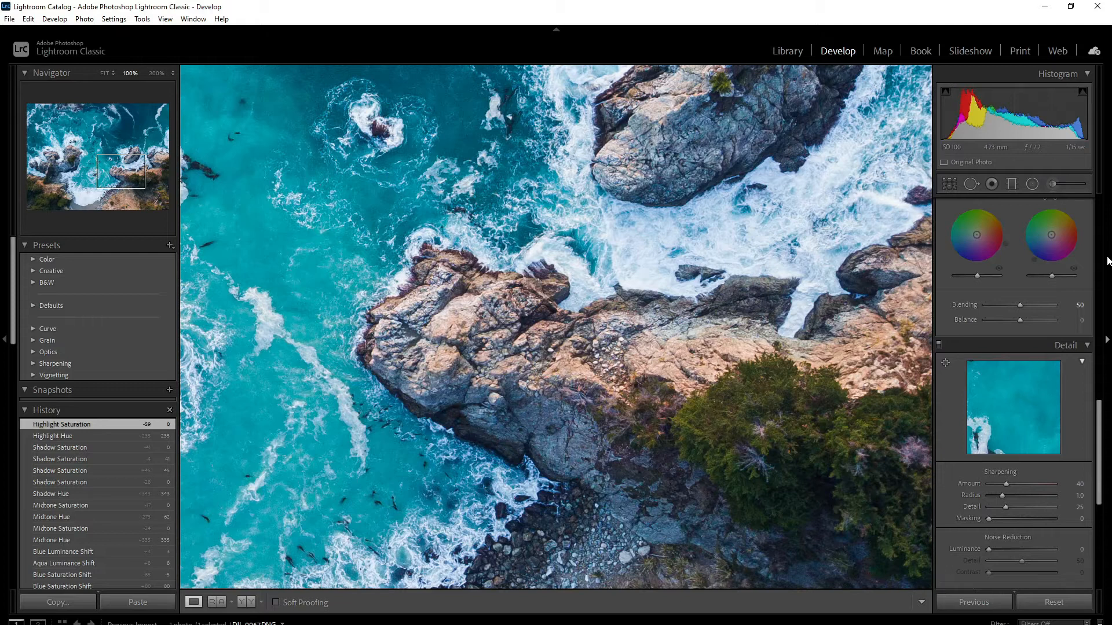
key("alt")
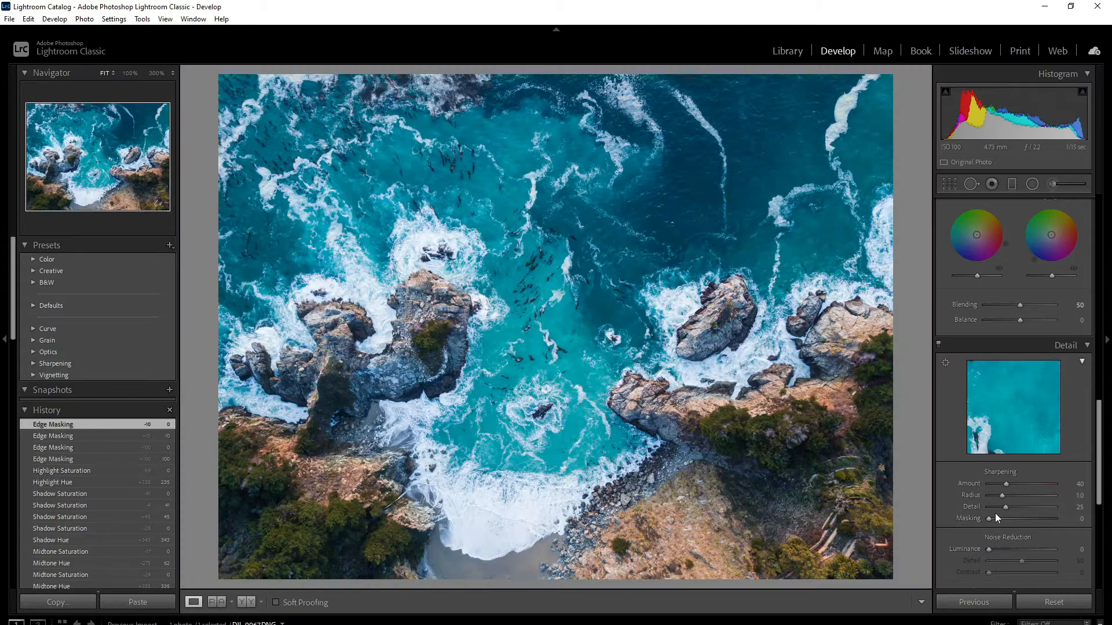
key("alt")
left_click_drag(988, 518, 1059, 515)
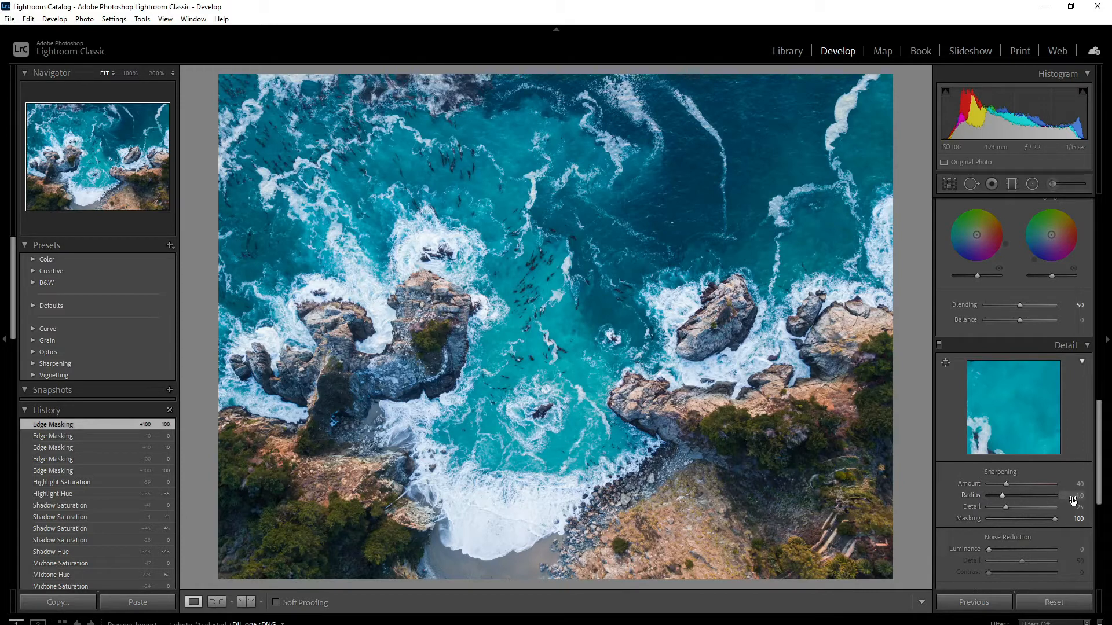
Enable chromatic aberration removal and lens profile corrections for the photo.
scroll(1025, 458, "down", 3)
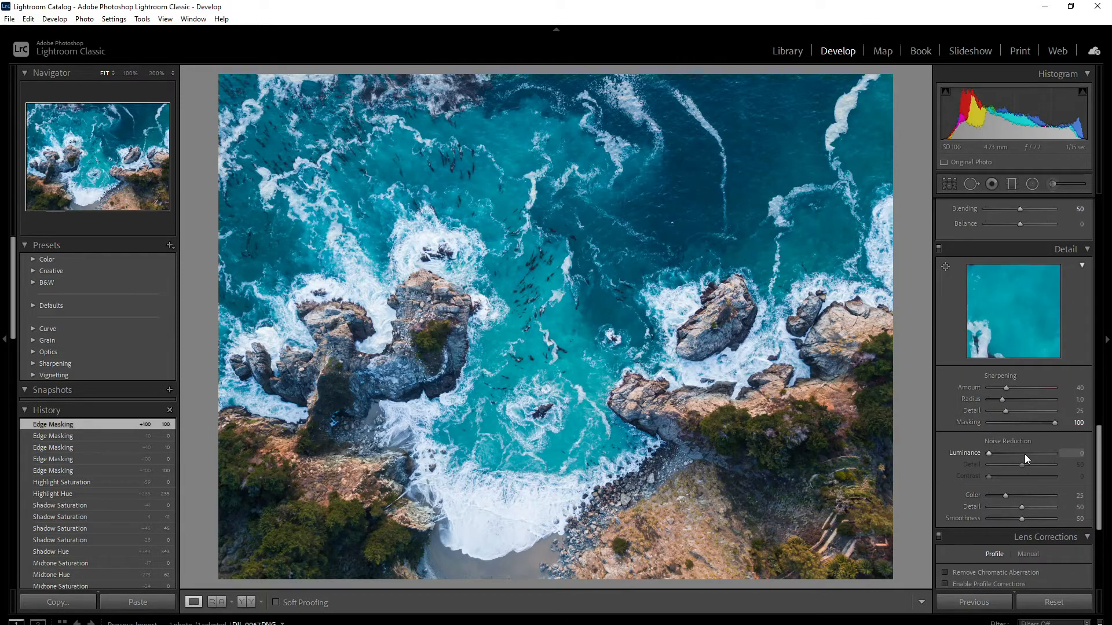
scroll(1028, 458, "down", 3)
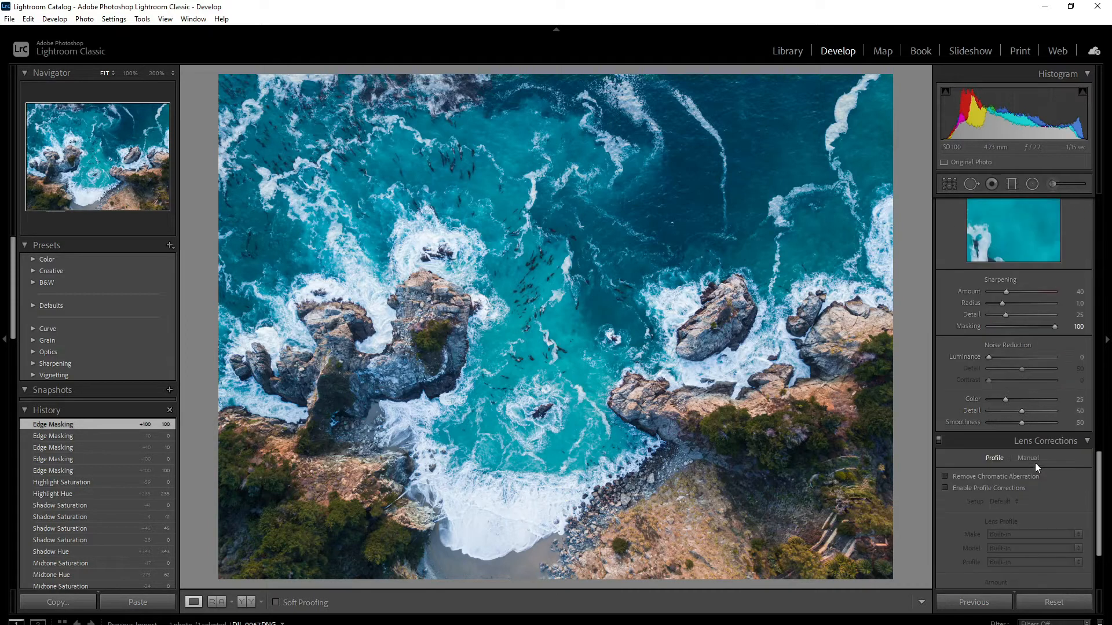
left_click(945, 477)
left_click(945, 488)
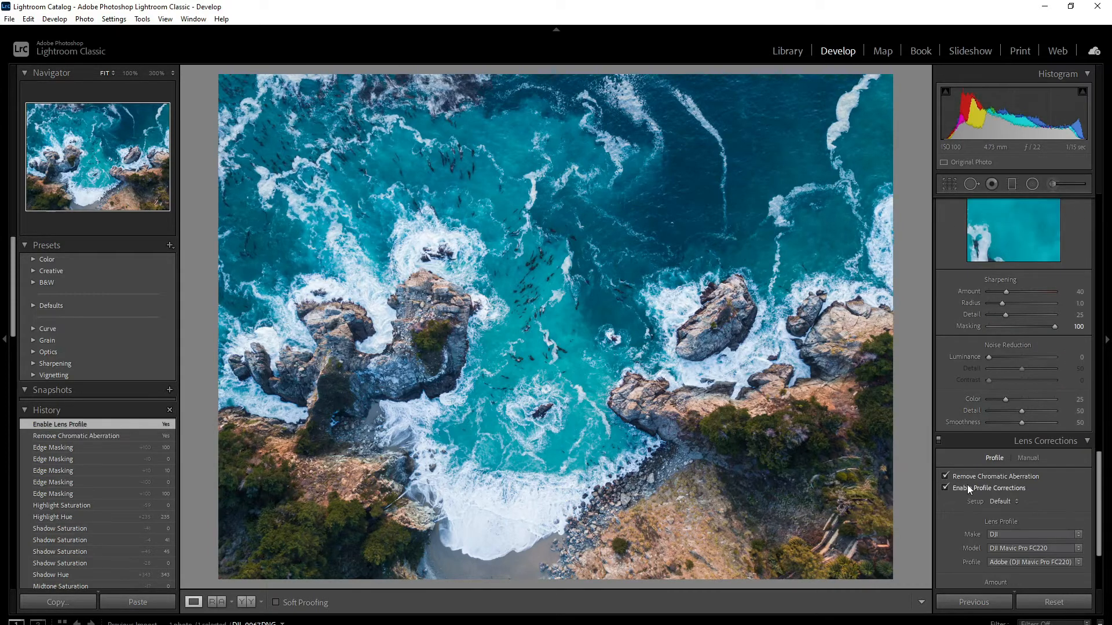
scroll(1014, 544, "down", 9)
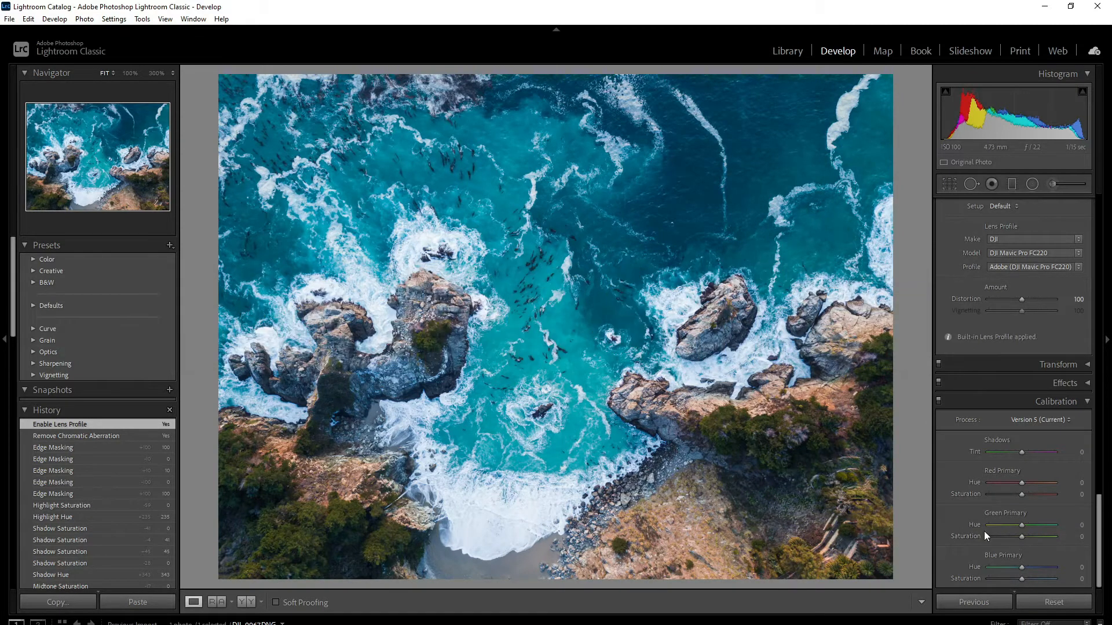
Set the calibration saturation of the Blue and Green primaries to +5 and raise the Red primary saturation slightly.
left_click_drag(1022, 582, 1023, 583)
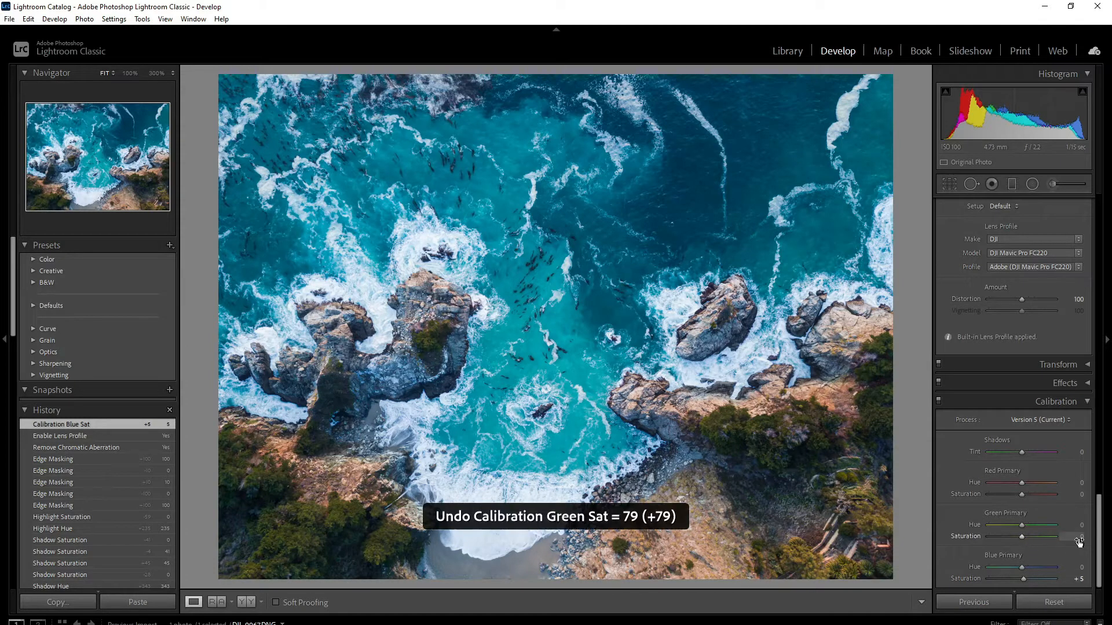
left_click(1083, 539)
type("5")
left_click_drag(1023, 494, 1030, 494)
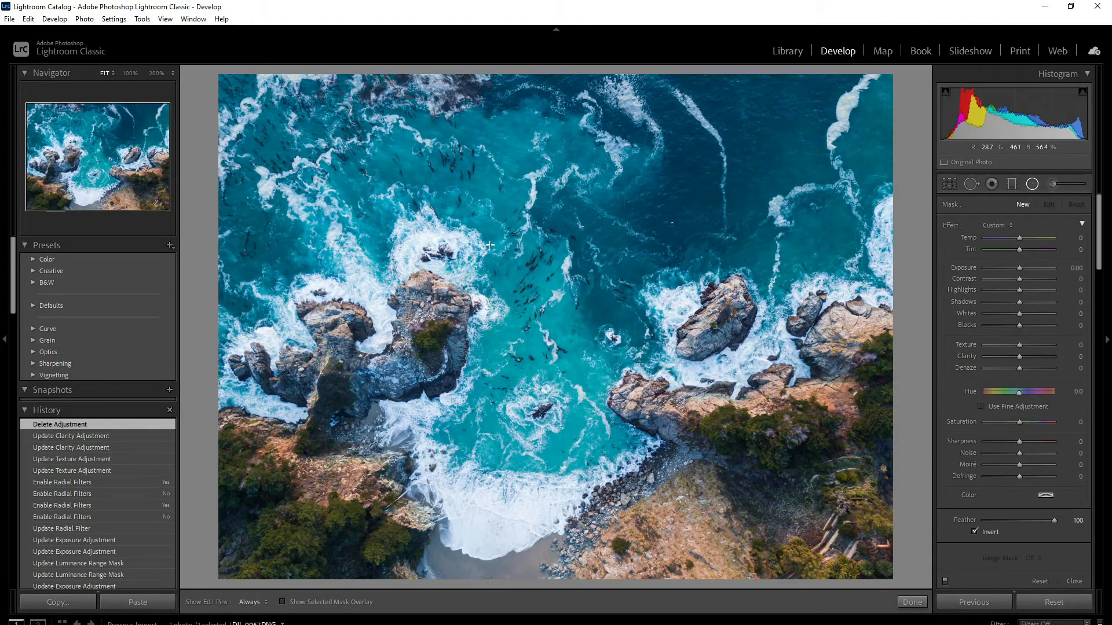
Draw a large radial filter over the central turquoise water between the rocks and set its range mask to Color.
left_click_drag(523, 290, 731, 469)
left_click_drag(533, 309, 538, 301)
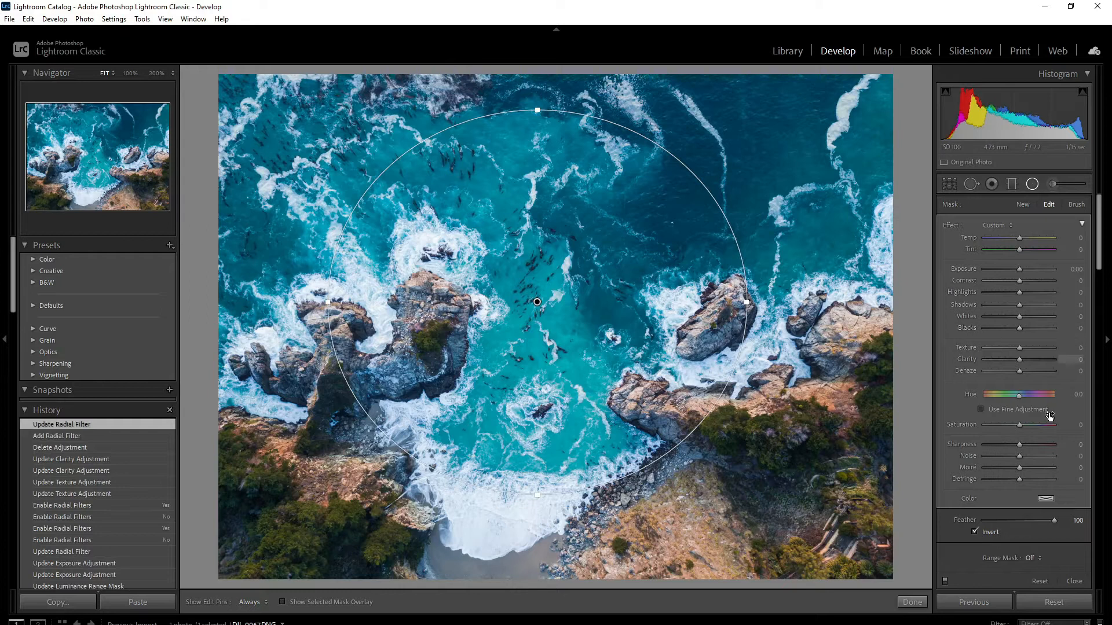
scroll(1050, 463, "down", 3)
left_click(1031, 453)
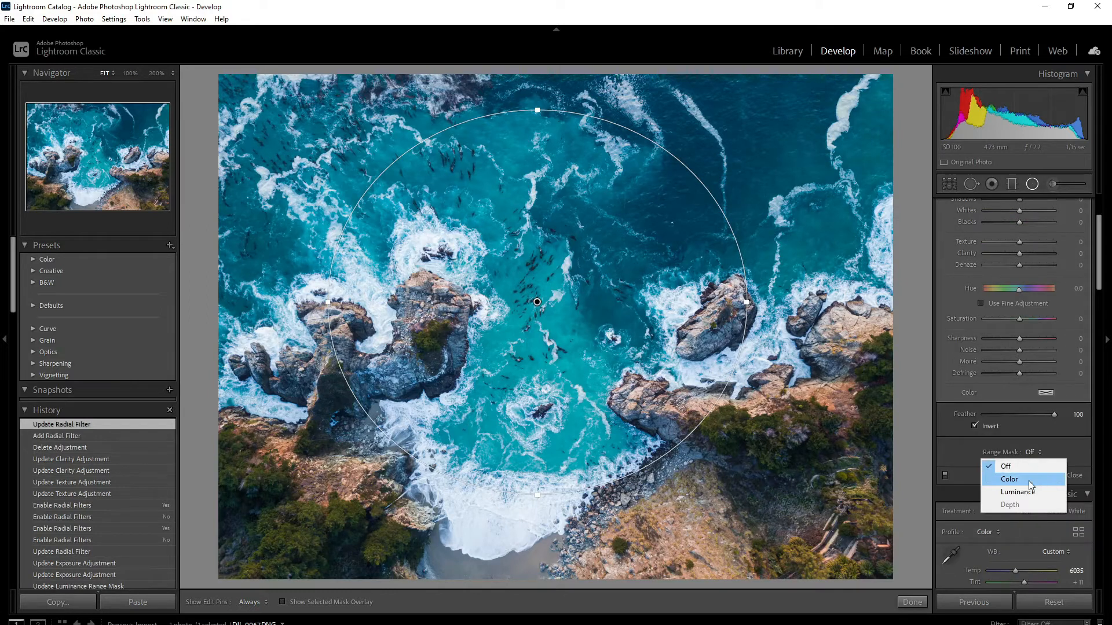
left_click(1029, 480)
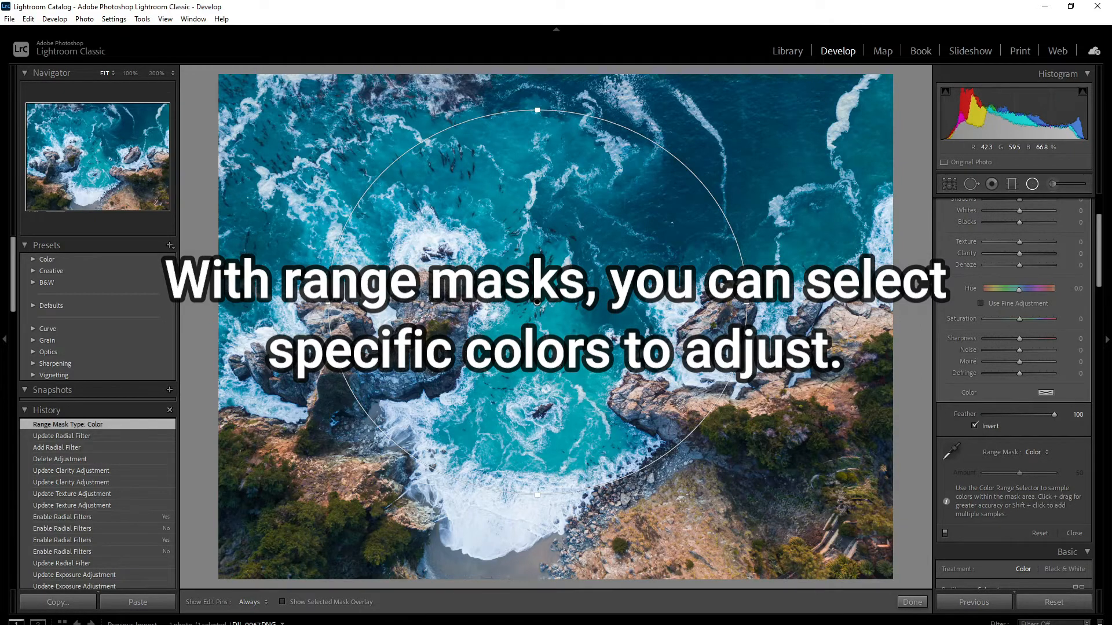
Sample five lighter turquoise tones in the central water for the radial filter's color range mask.
left_click(953, 453)
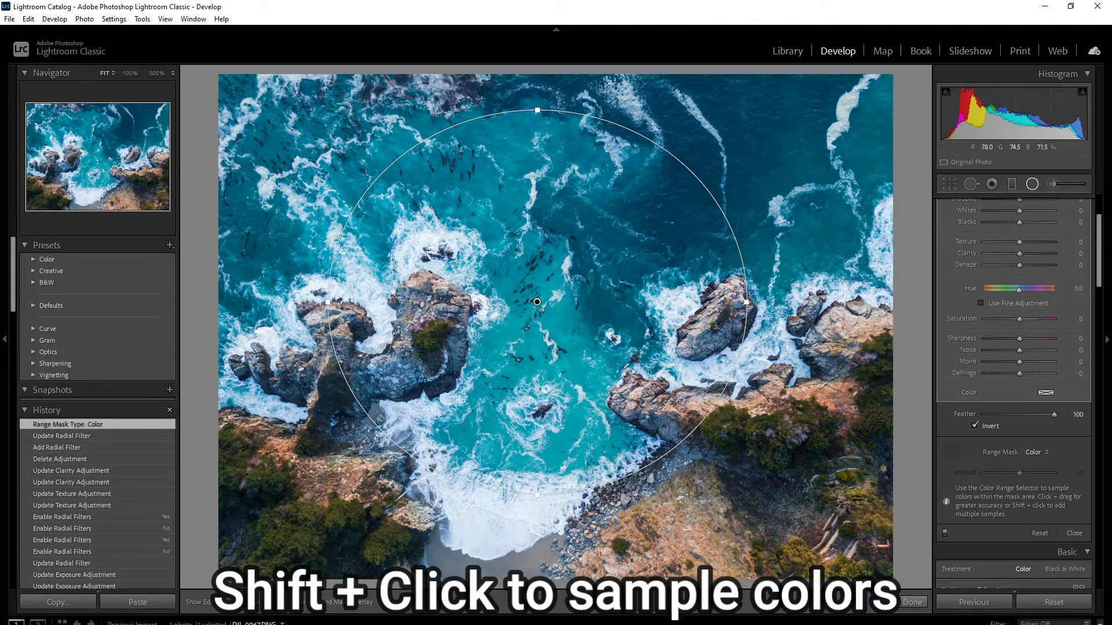
left_click(577, 363)
left_click(565, 328, "shift")
left_click(510, 335, "shift")
left_click(507, 288, "shift")
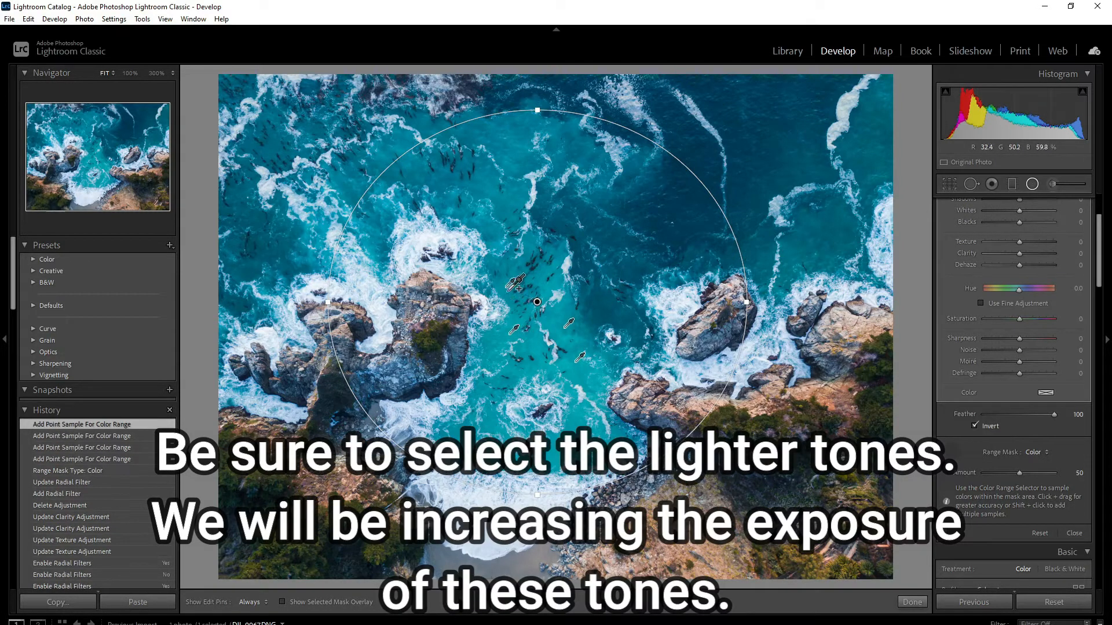
left_click(575, 429, "shift")
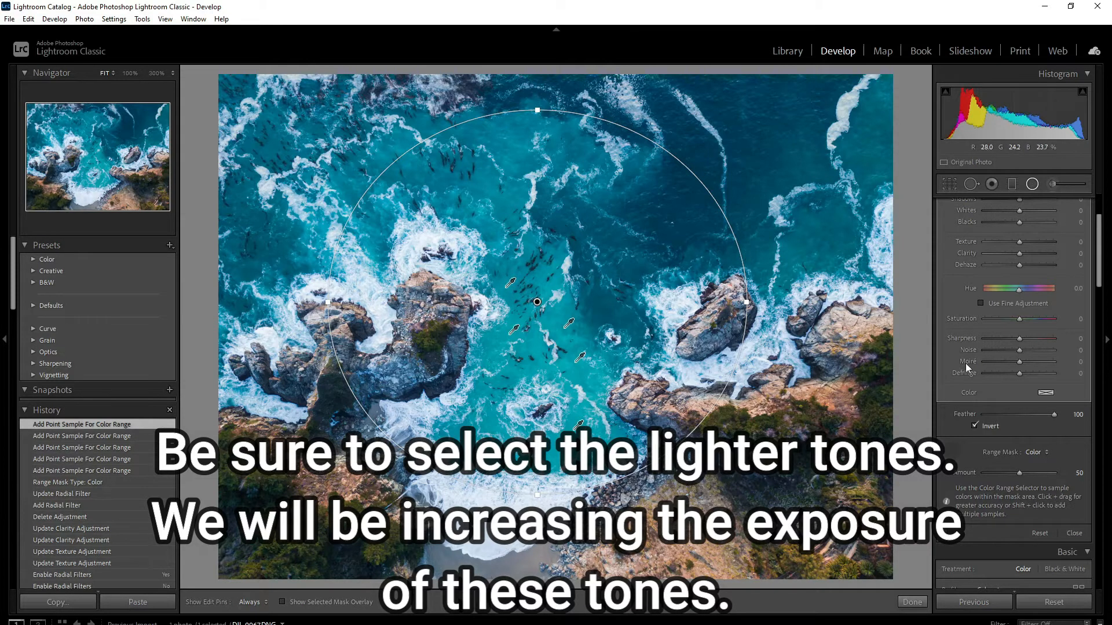
Set the central radial filter's Exposure to 0.50 and Clarity to 36.
scroll(1027, 336, "up", 3)
mouse_move(1024, 270)
left_mouse_down()
mouse_move(1034, 268)
mouse_move(1025, 266)
left_mouse_up()
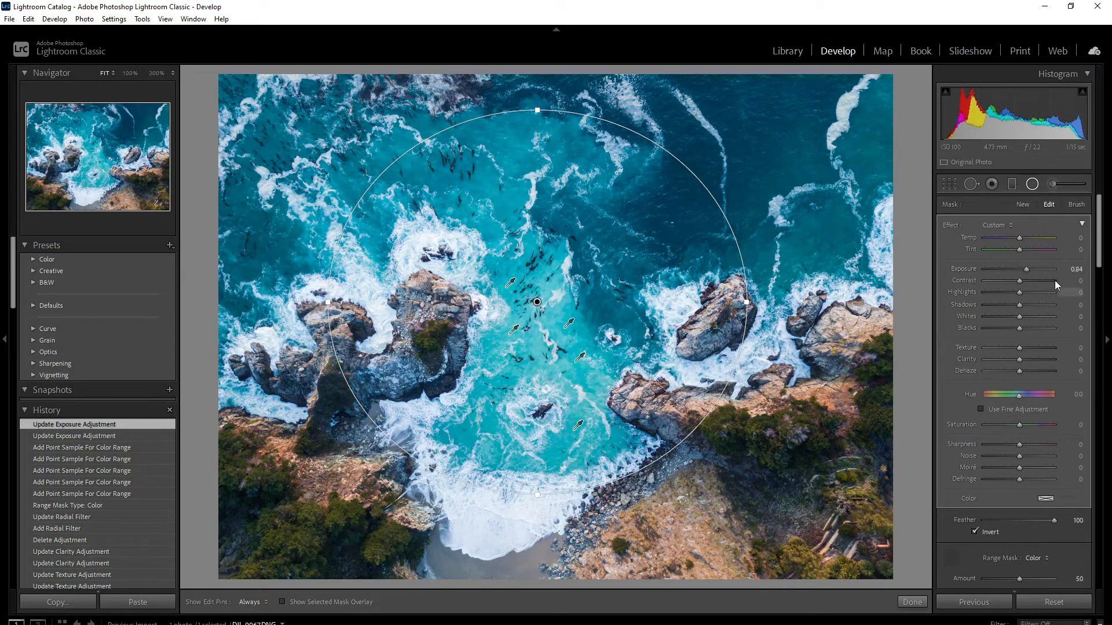
left_click(1073, 269)
type(".5")
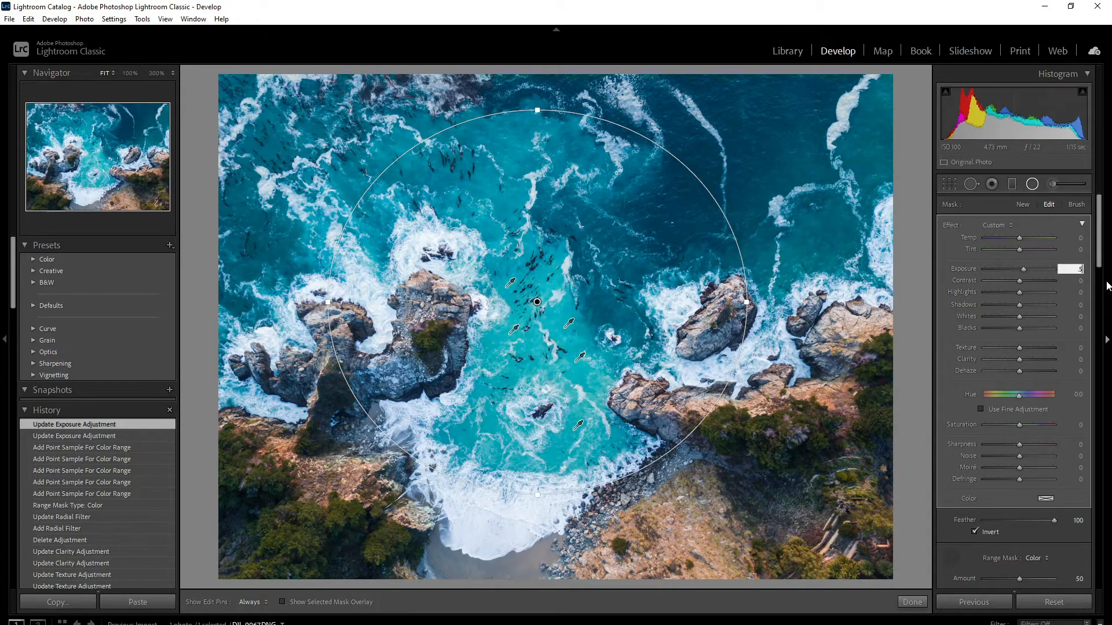
key("Return")
left_click_drag(1019, 360, 1032, 359)
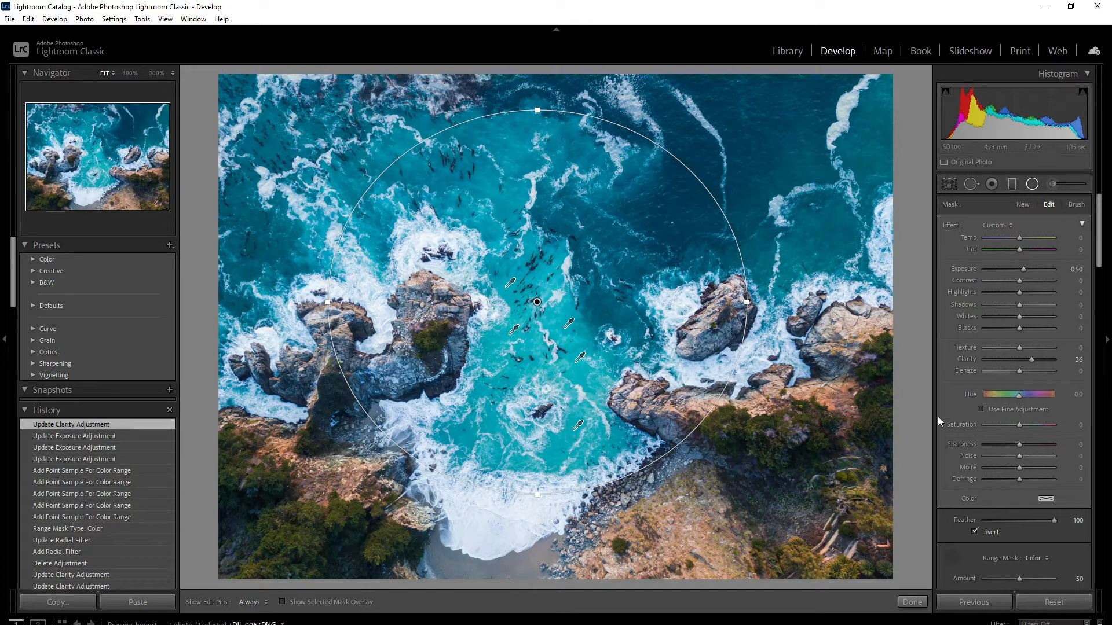
Duplicate the central radial filter, move the copy over the photo's upper-left water and reshape it into a wide ellipse.
scroll(1023, 498, "down", 3)
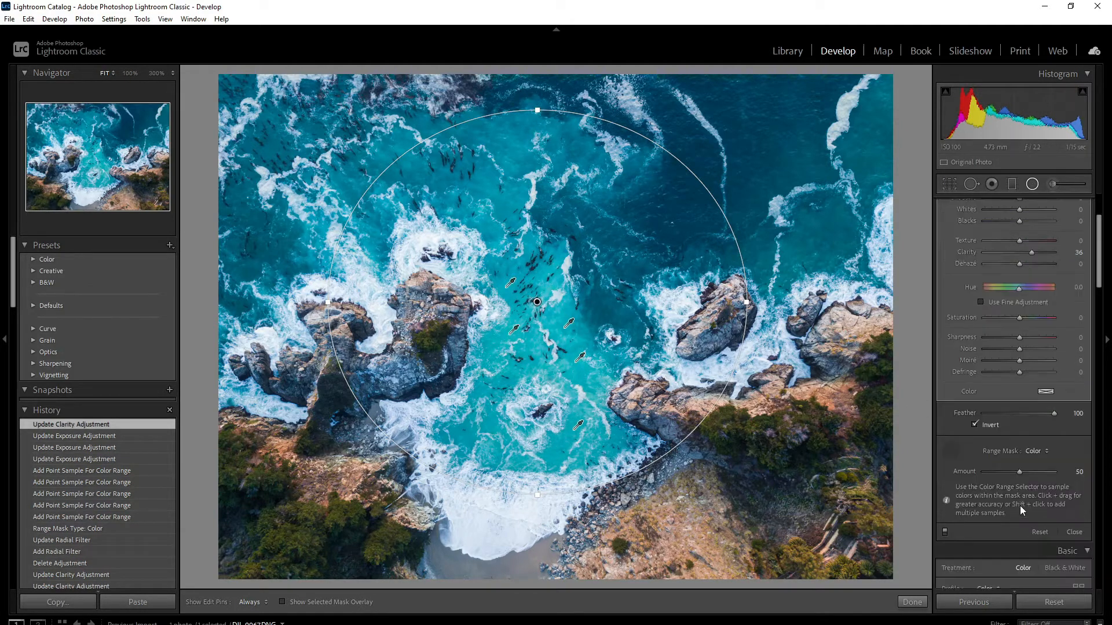
scroll(1019, 505, "down", 3)
left_click(951, 344)
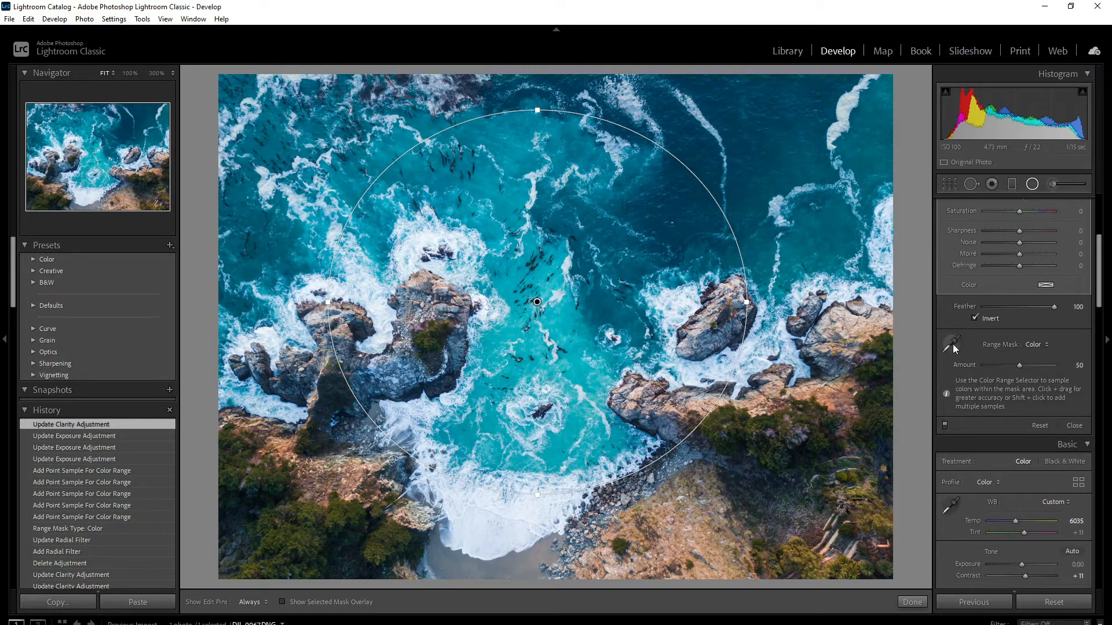
right_click(537, 302)
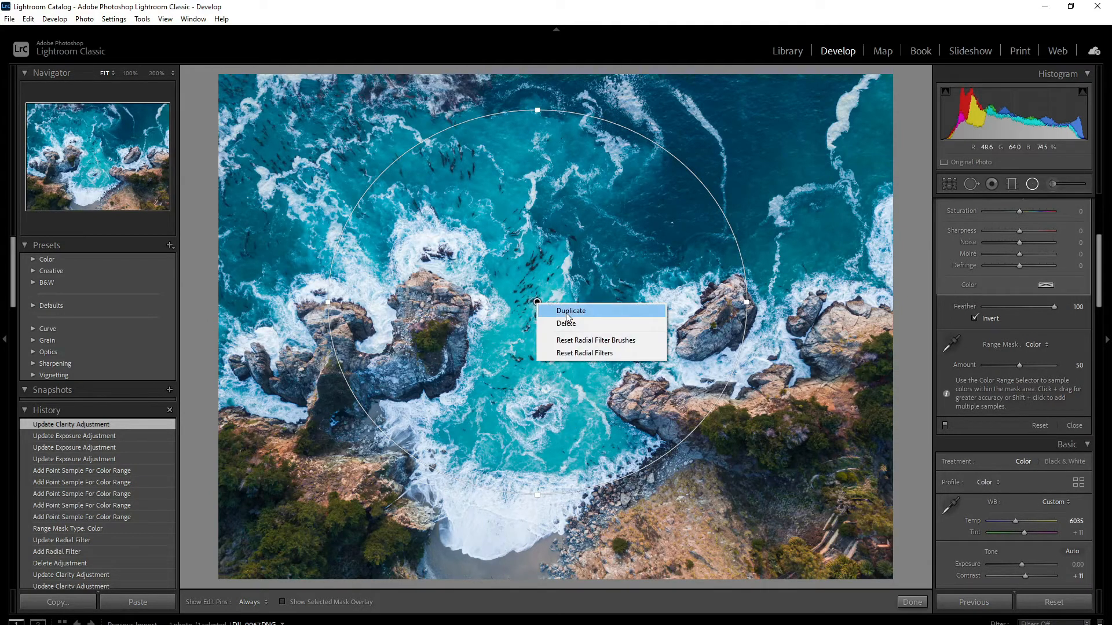
left_click(568, 313)
left_click_drag(536, 302, 313, 170)
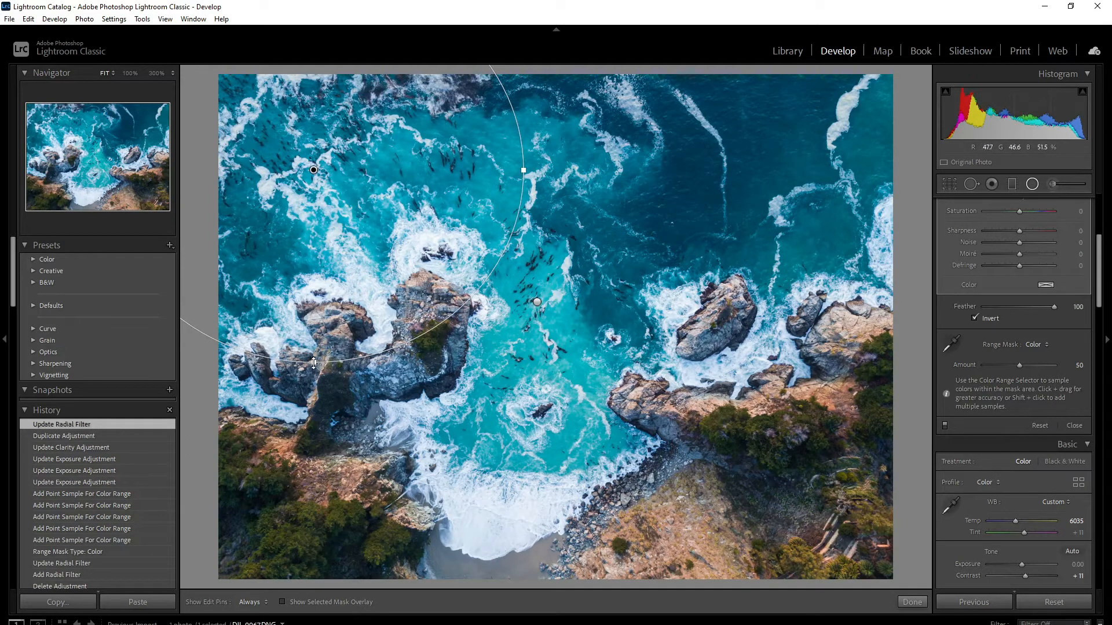
left_click_drag(313, 363, 313, 273)
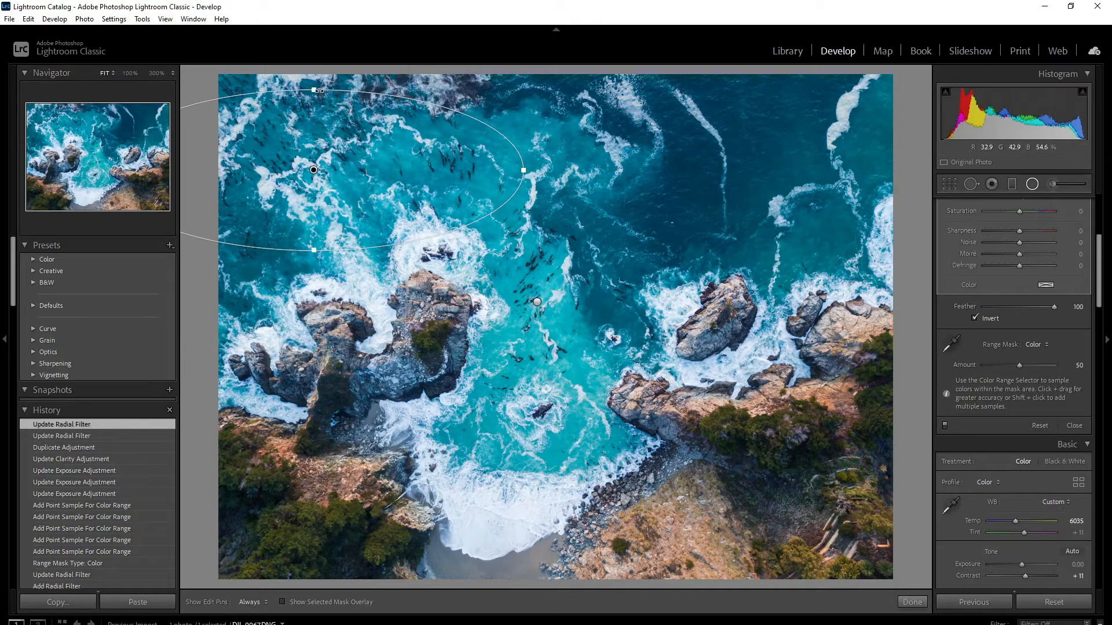
left_click_drag(524, 171, 678, 171)
left_click_drag(313, 274, 314, 288)
left_click_drag(315, 170, 375, 166)
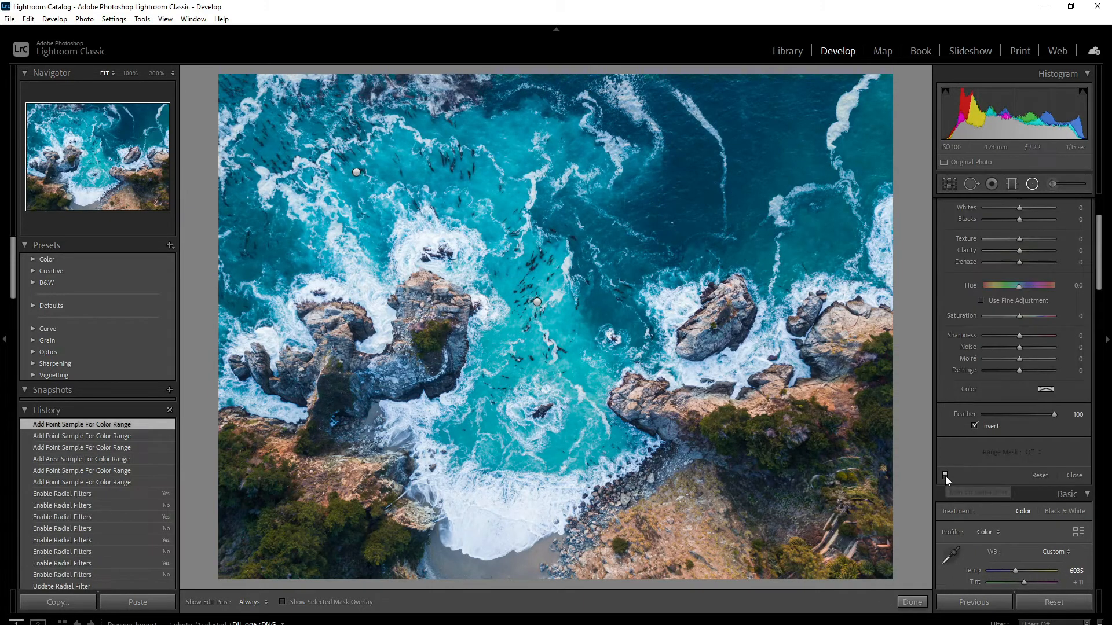
Toggle the radial filters off and on to compare the water with and without their adjustments.
left_click(945, 476)
left_click(945, 476)
left_click(945, 476)
left_click(945, 476)
left_click(945, 476)
left_click(945, 476)
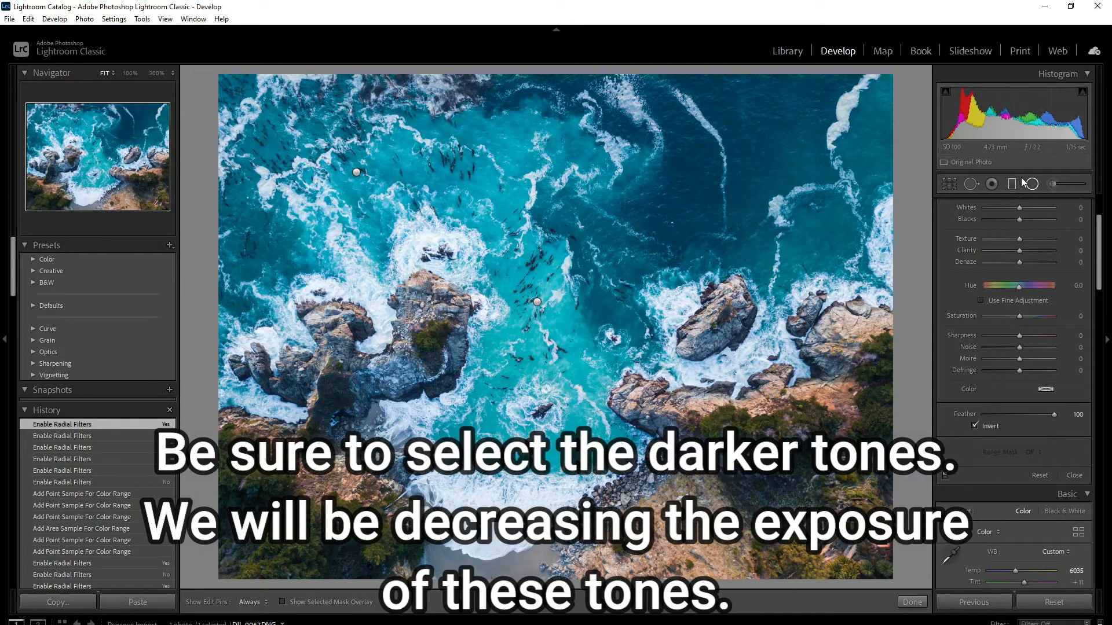
Draw a new large radial filter across the photo's upper-left water and rocks and set its range mask to Color.
left_click_drag(549, 300, 548, 320)
mouse_move(276, 118)
left_mouse_down()
mouse_move(401, 191)
mouse_move(420, 221)
left_mouse_up()
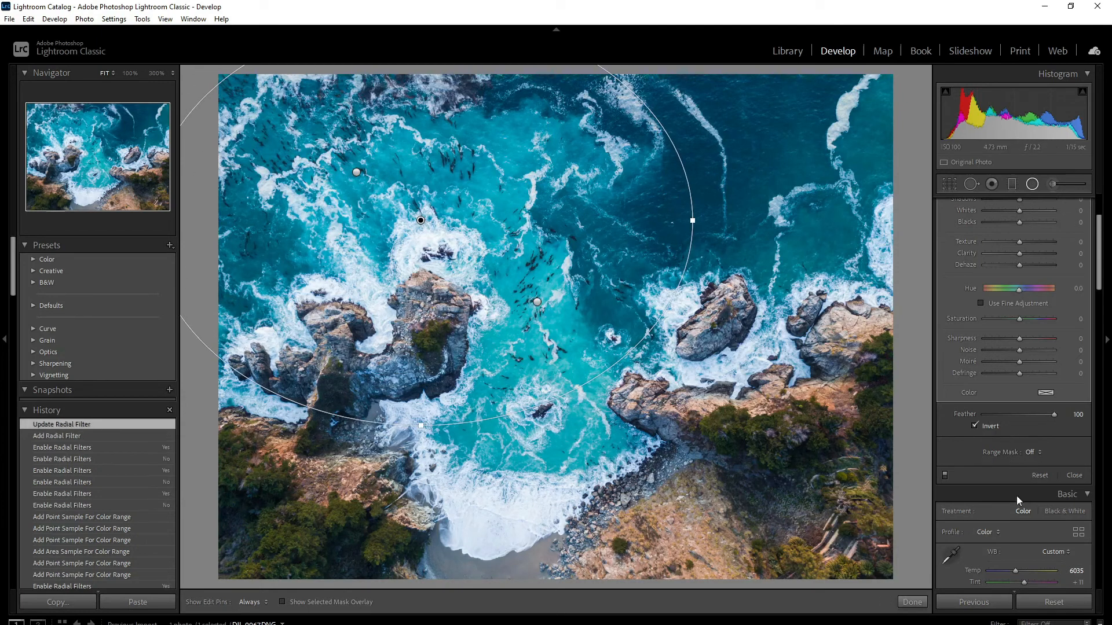
left_click(1033, 453)
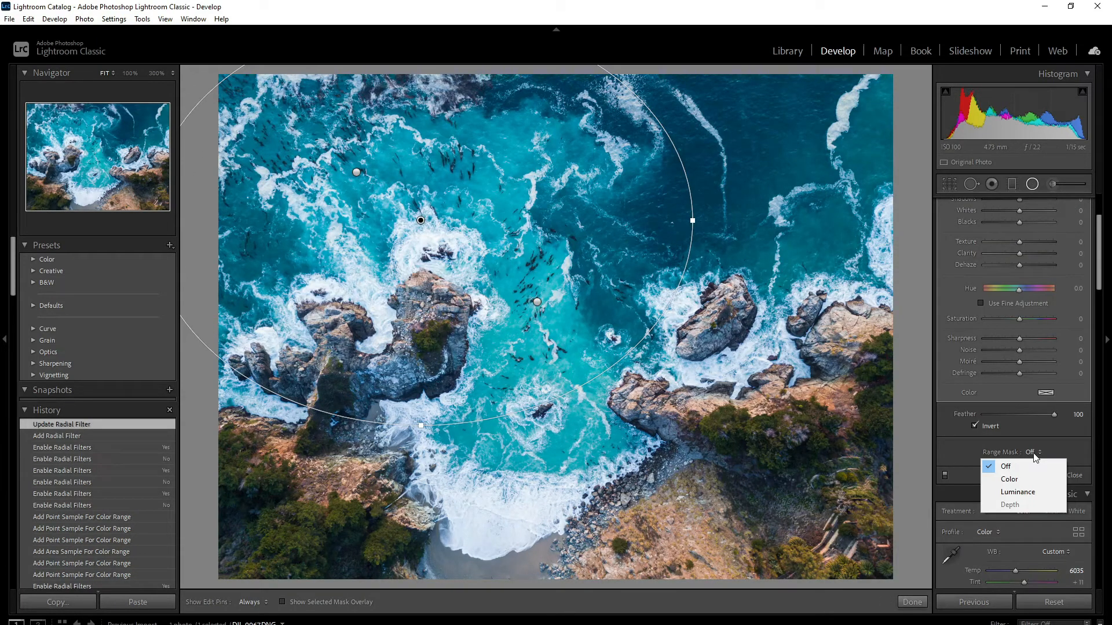
left_click(1023, 480)
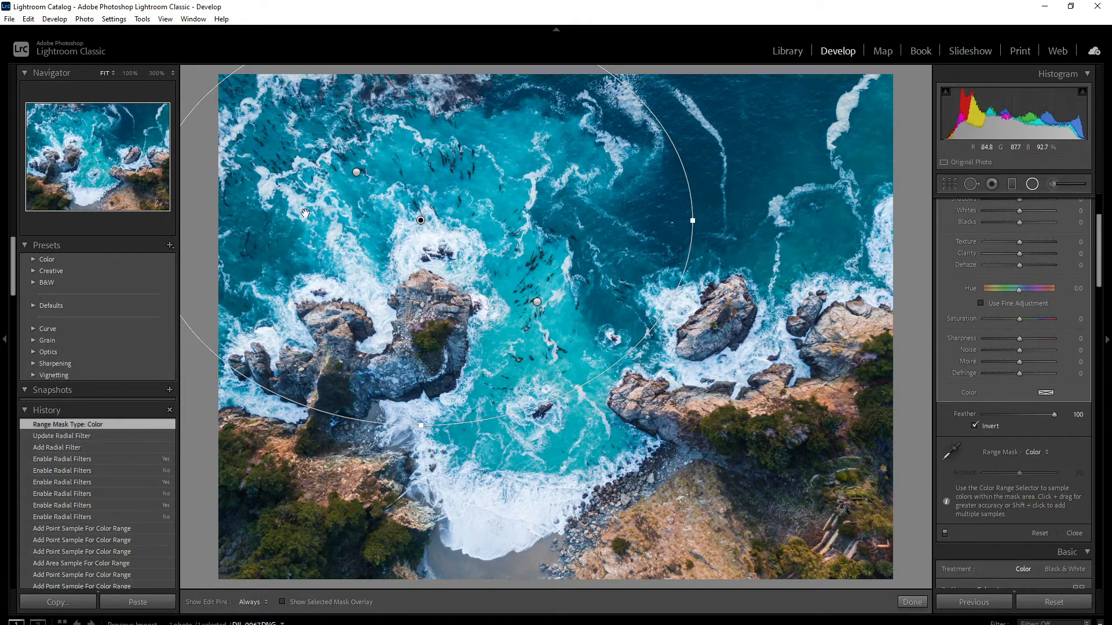
Sample five darker water tones around the photo's upper-left and upper-middle for the new filter's color range mask.
left_click(952, 448)
left_click(410, 180)
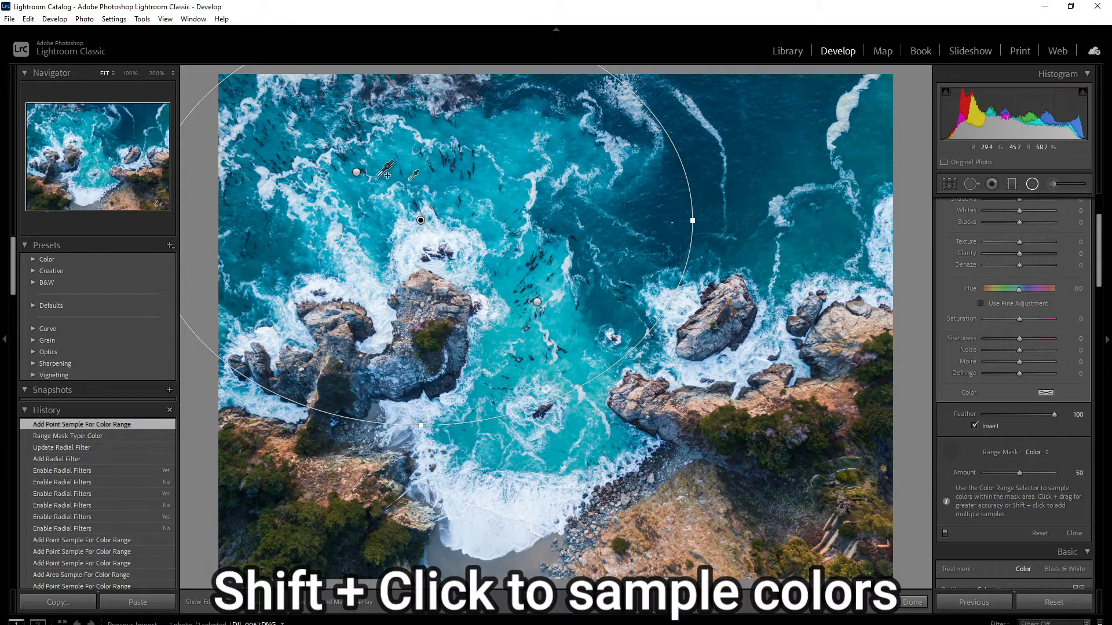
left_click(356, 193, "shift")
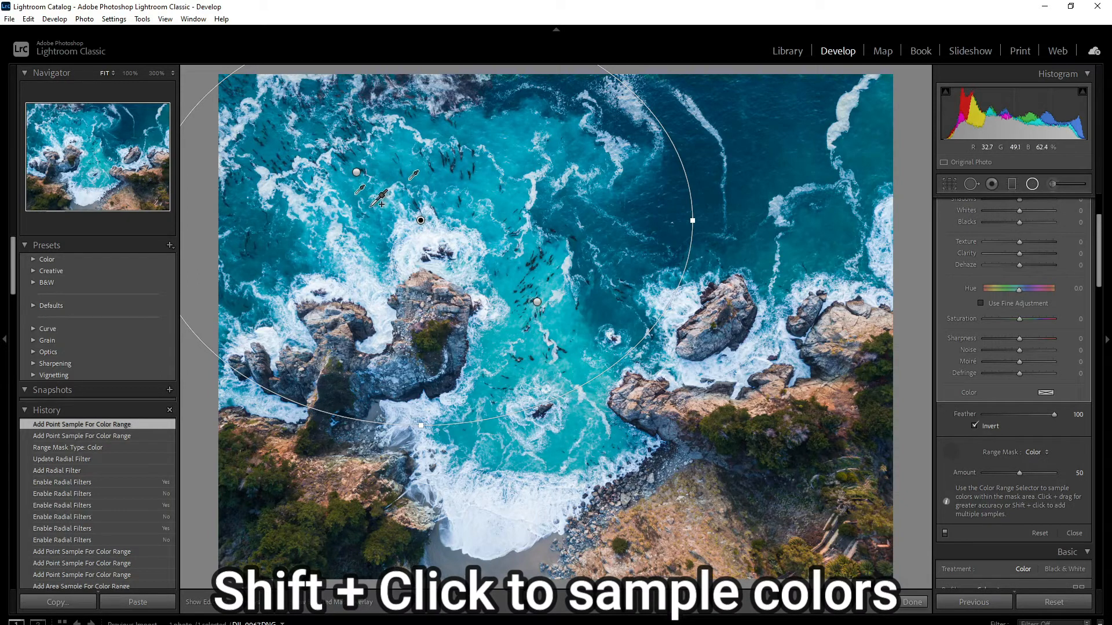
left_click(372, 204, "shift")
left_click(291, 238, "shift")
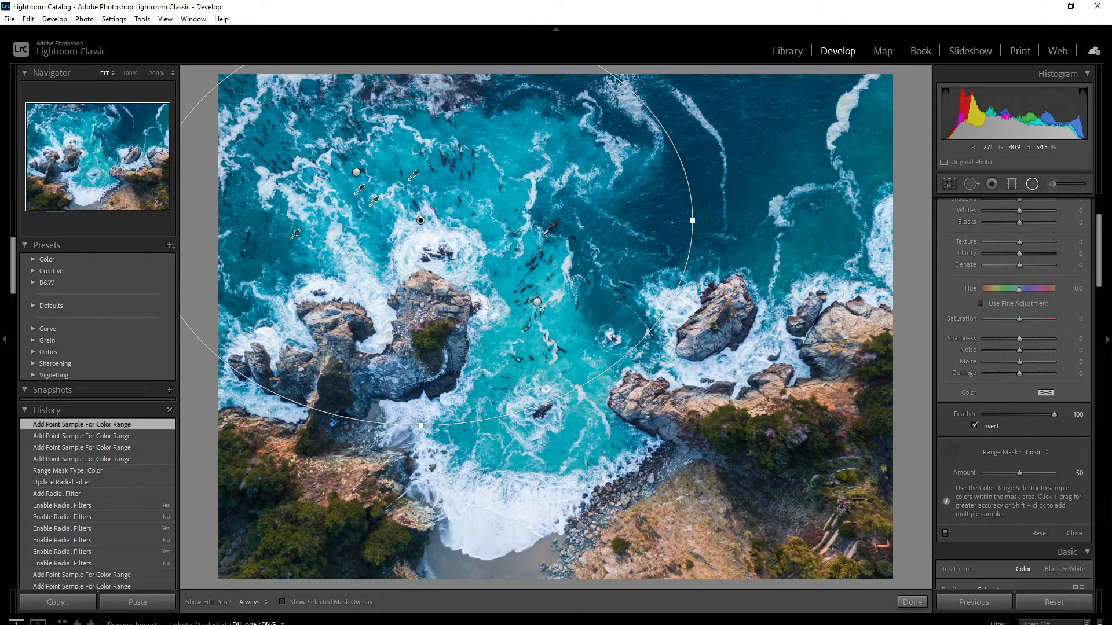
left_click(544, 209, "shift")
Lower the dark-tone radial filter's Exposure to about −0.57 and raise its Clarity slightly.
scroll(1041, 248, "up", 3)
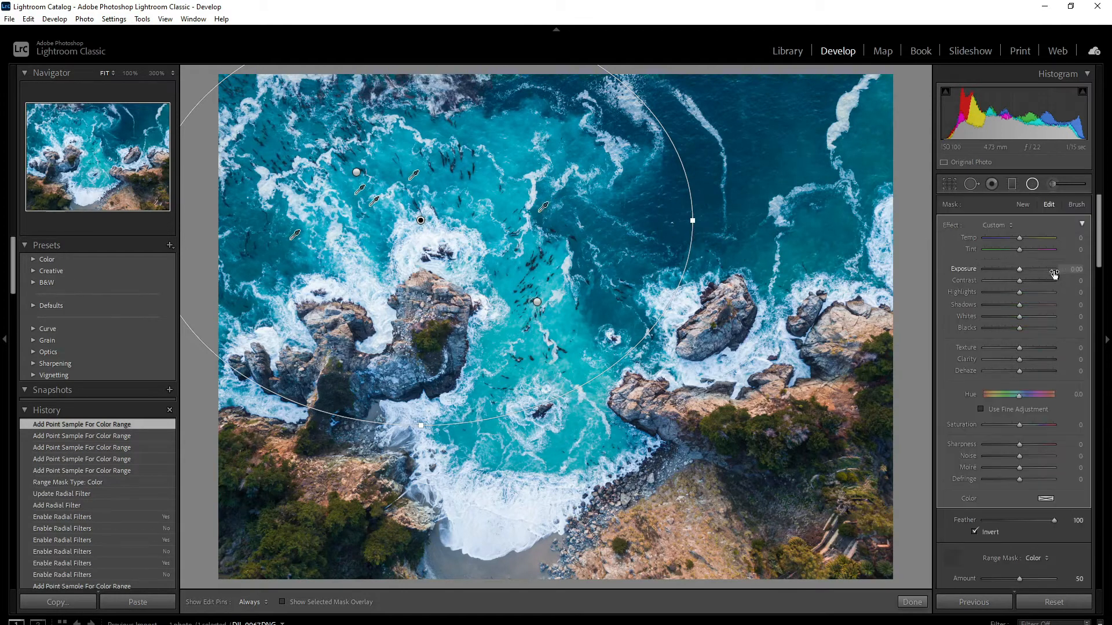
left_click_drag(1019, 266, 1013, 266)
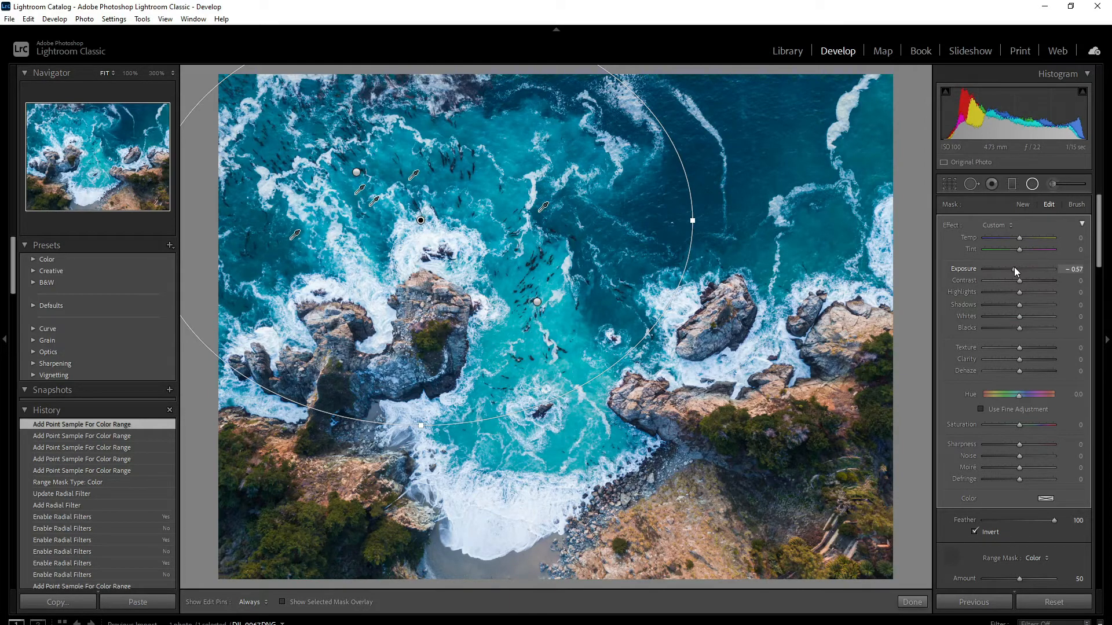
scroll(985, 347, "down", 3)
left_click(945, 426)
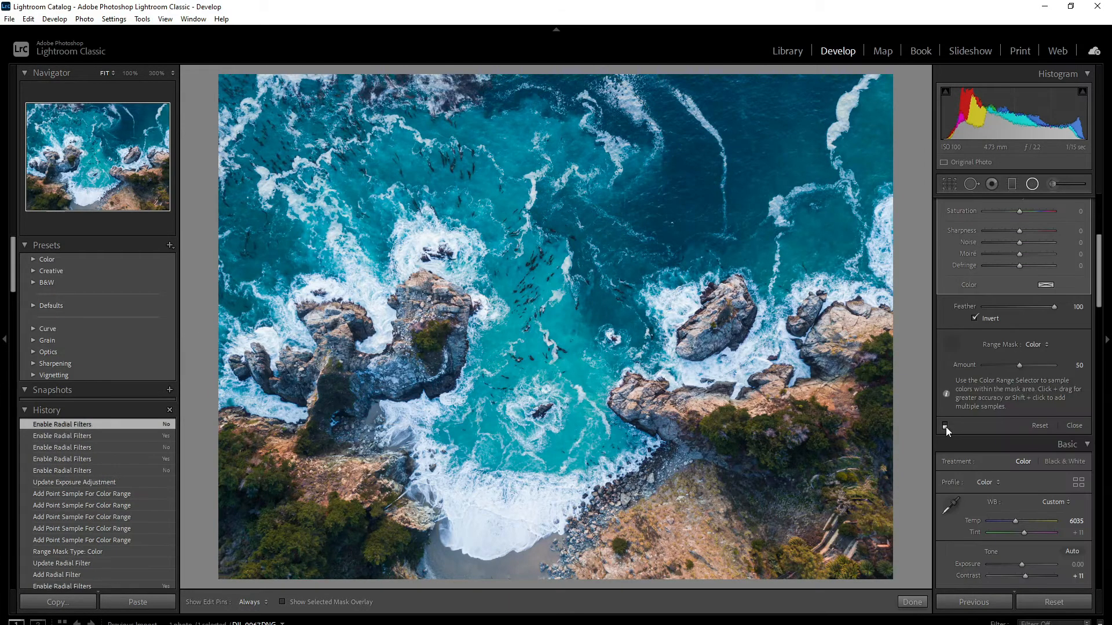
left_click(945, 426)
left_click_drag(1020, 360, 1024, 359)
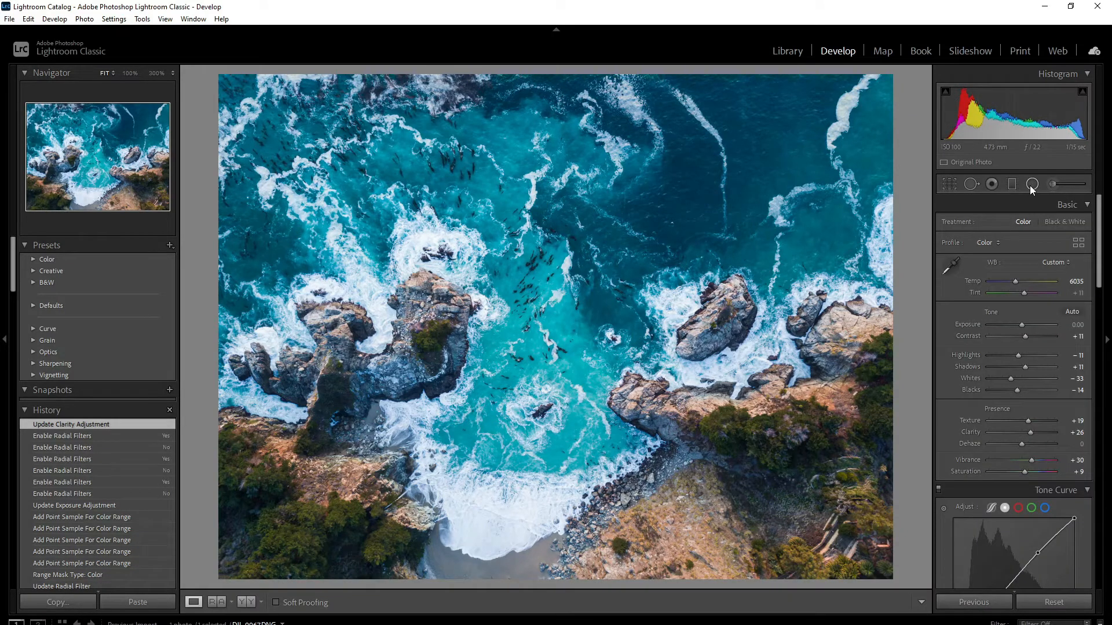
Add another radial filter over the deep water in the photo's upper-right and set its range mask to Color.
left_click(1032, 186)
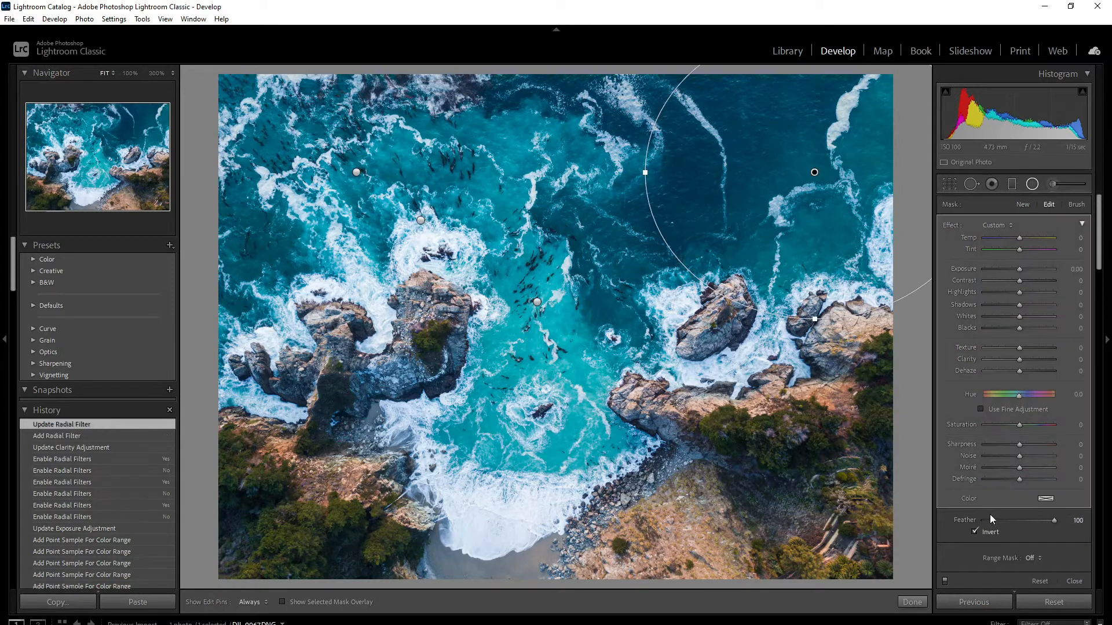
scroll(1048, 440, "down", 3)
left_click(1031, 452)
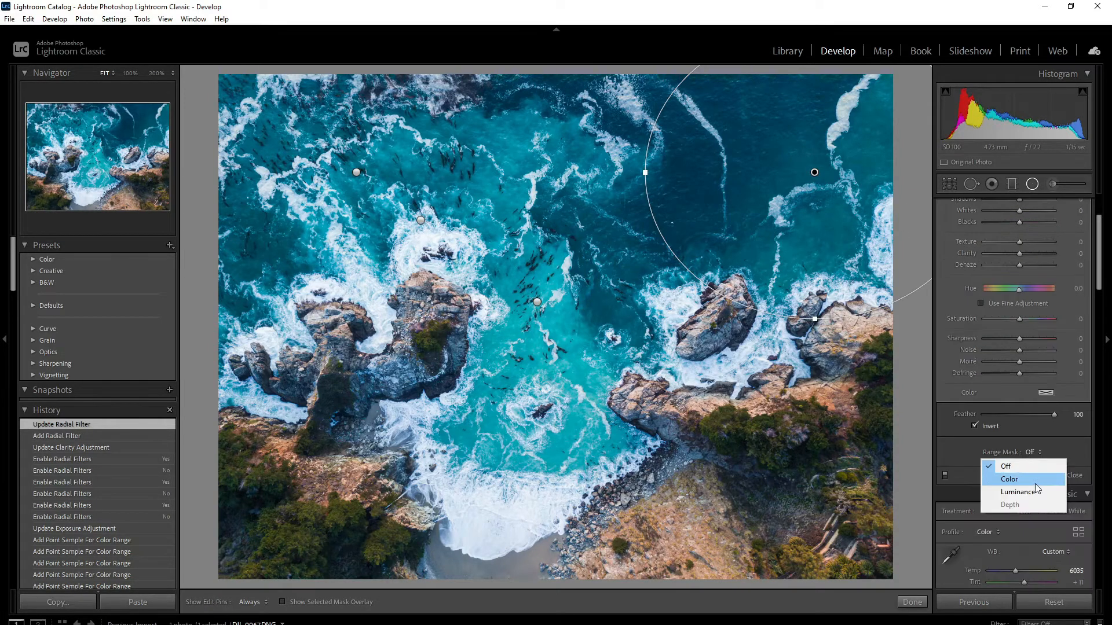
left_click(1032, 481)
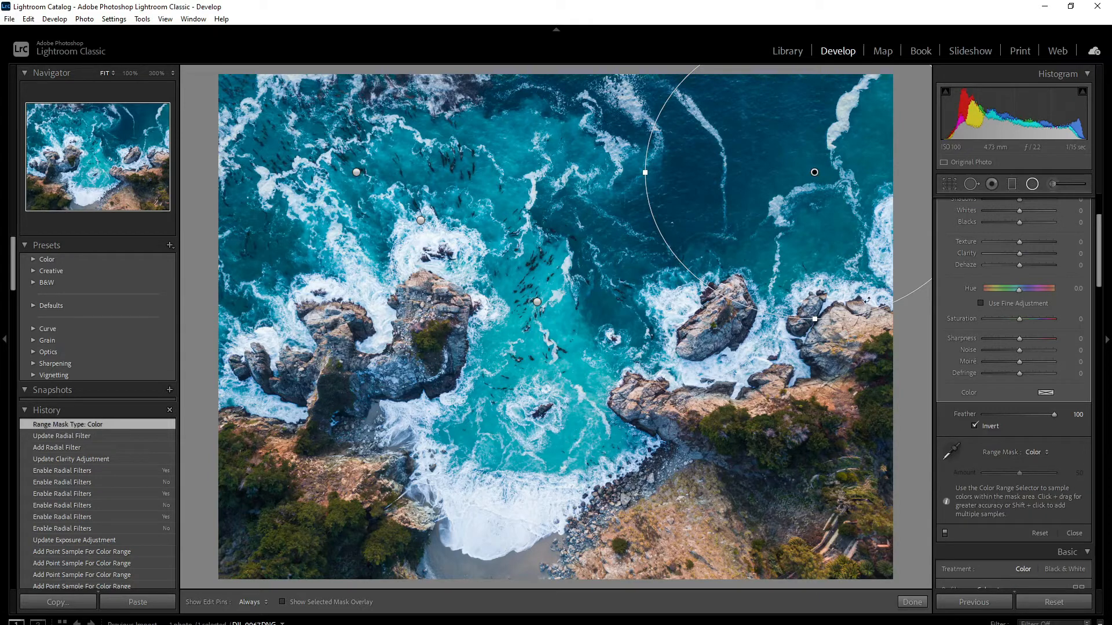
Sample five water tones along the photo's right side for the upper-right filter's color range mask.
left_click(950, 451)
left_click(821, 221)
left_click(846, 214, "shift")
left_click(892, 90, "shift")
left_click(883, 170, "shift")
left_click(798, 246, "shift")
Set the upper-right radial filter's Exposure to 0.44 and Contrast to 6, and raise its Shadows slightly.
scroll(1031, 281, "up", 2)
left_click_drag(1020, 267, 1024, 270)
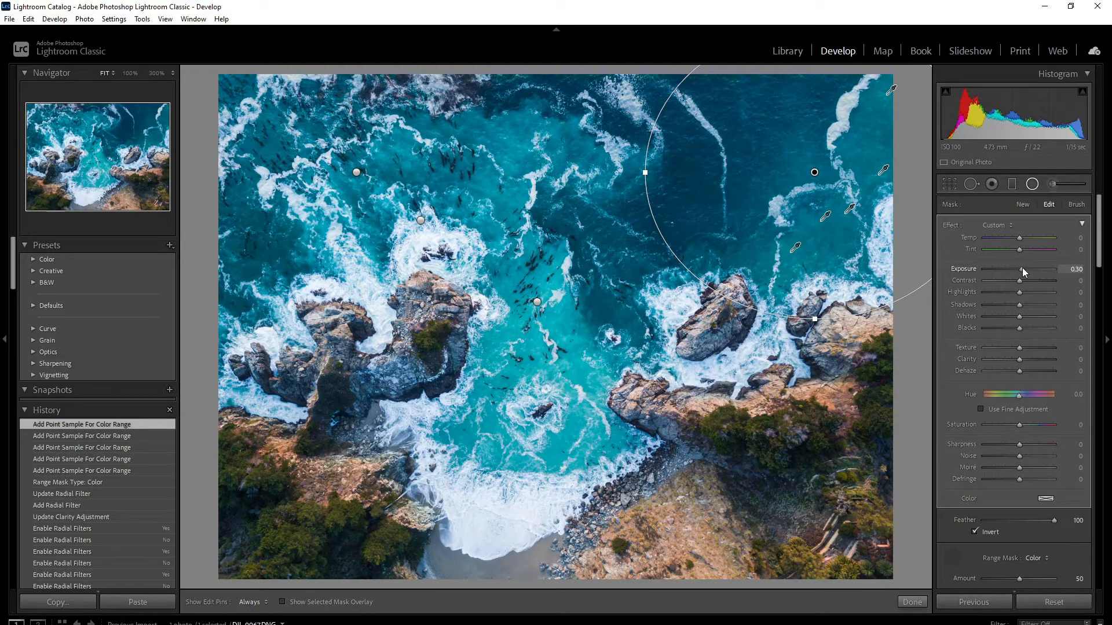
left_click_drag(1020, 277, 1022, 277)
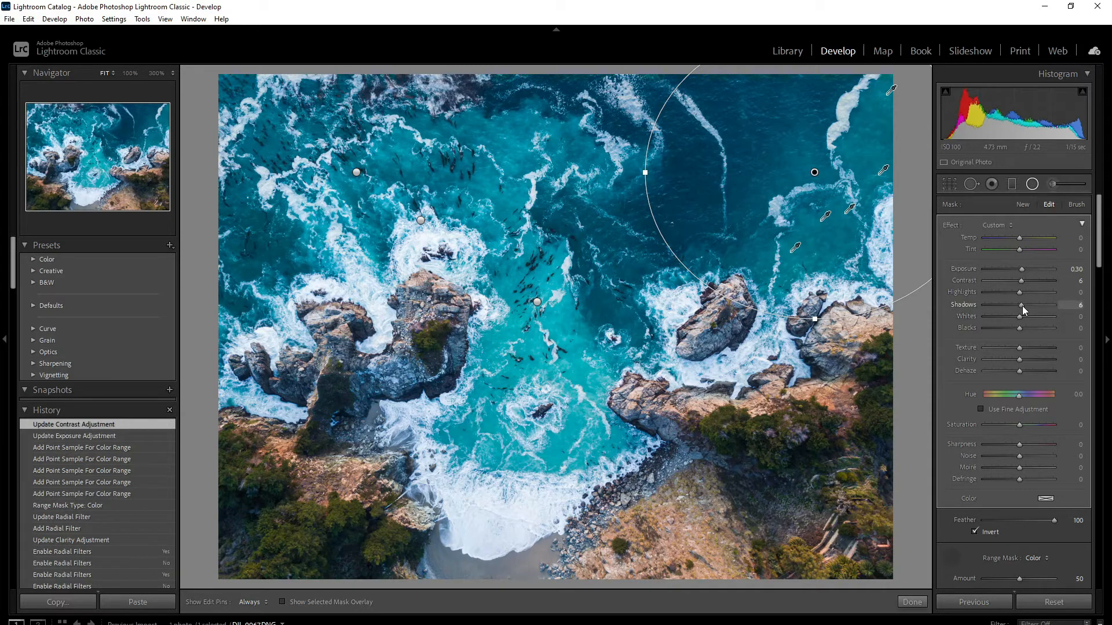
left_click_drag(1020, 306, 1022, 307)
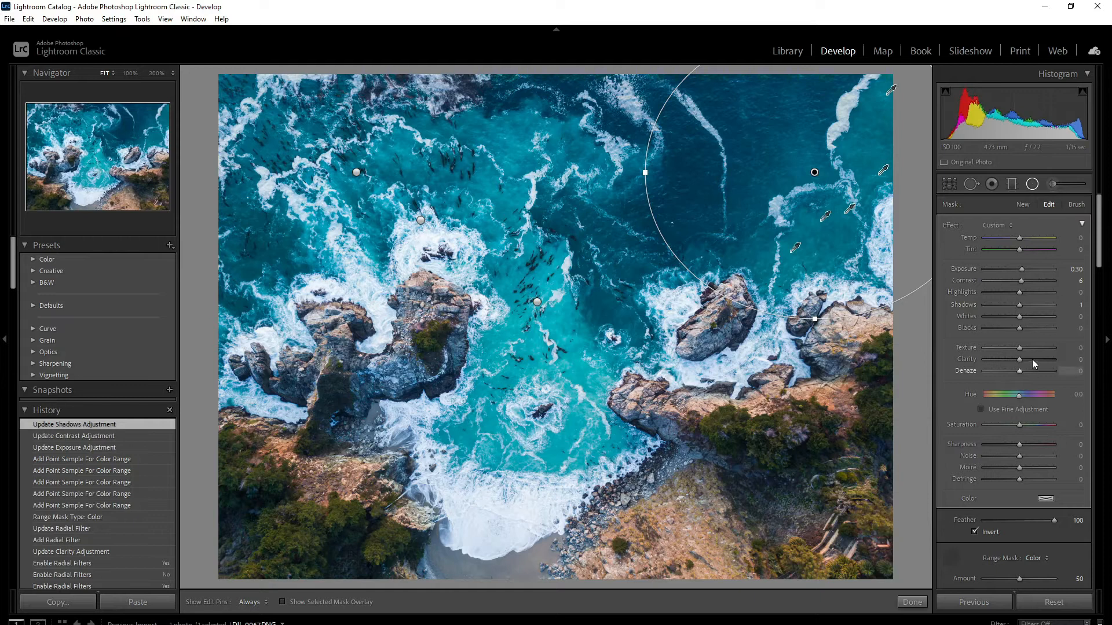
left_click_drag(1022, 270, 1023, 269)
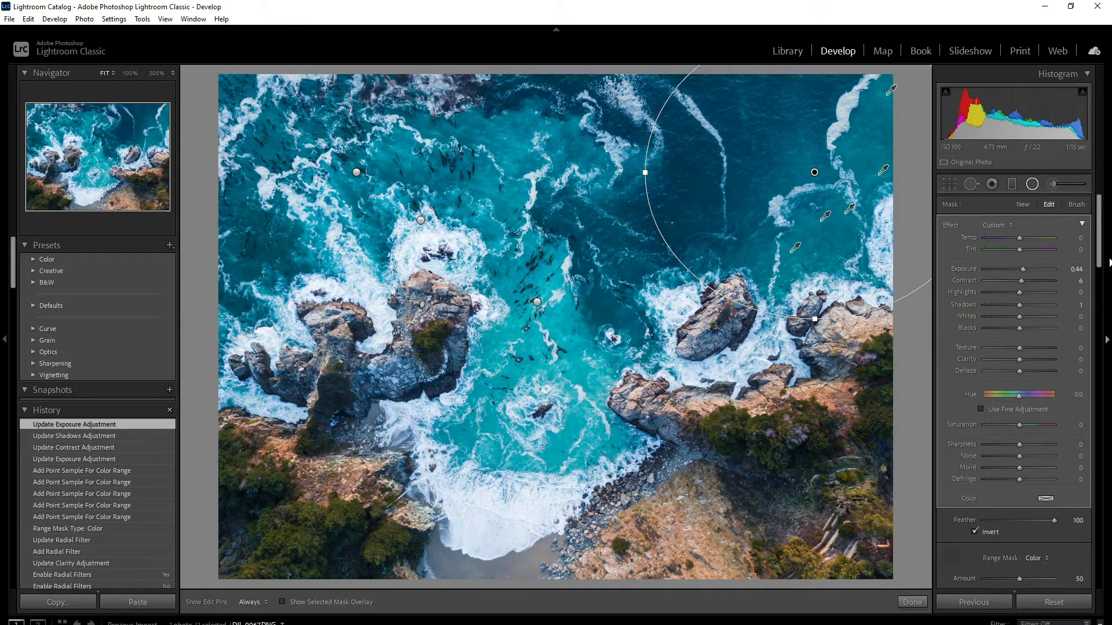
Add a second large radial filter over the upper-right deep water beside the existing one and set its range mask to Color.
left_click(1031, 185)
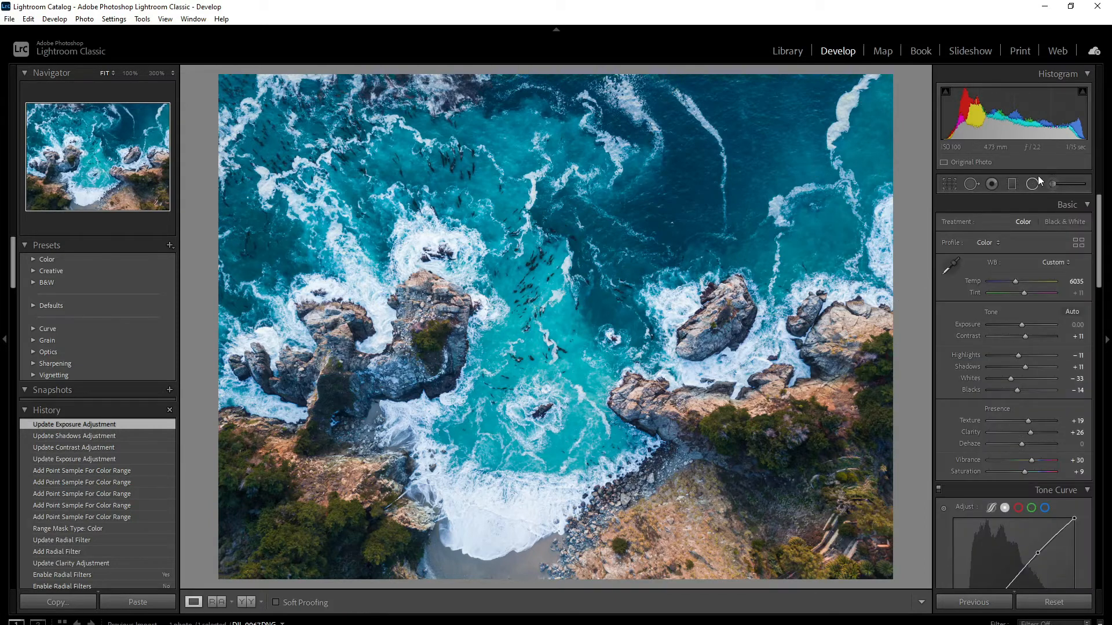
left_click(1036, 180)
left_click_drag(752, 108, 564, 292)
left_click_drag(764, 119, 797, 174)
scroll(1017, 532, "down", 3)
left_click(1031, 452)
left_click(1032, 484)
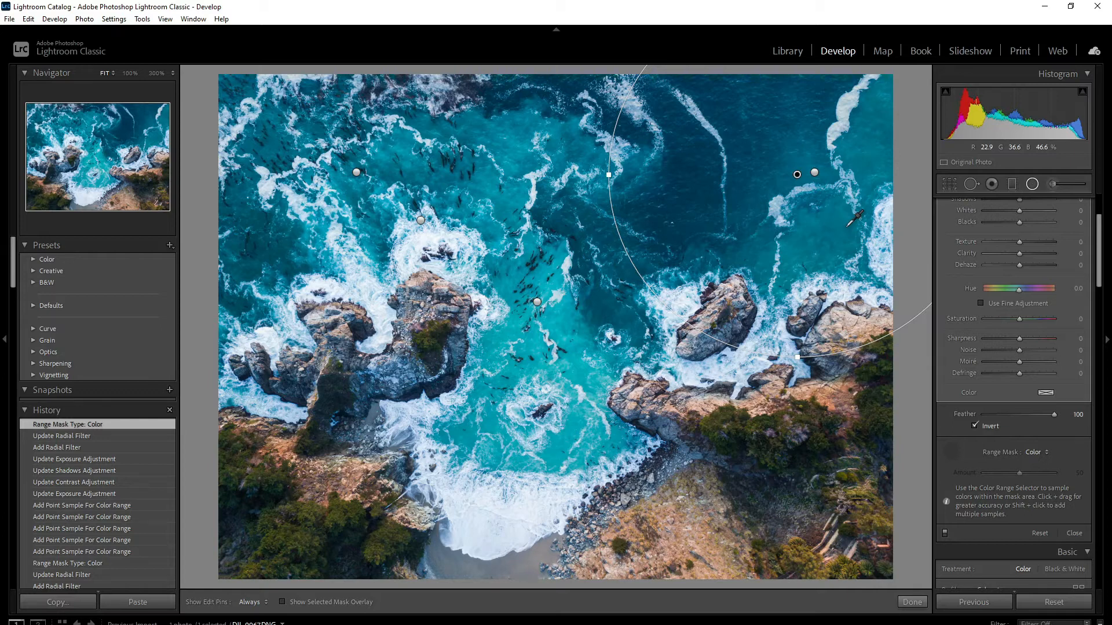
Sample four water tones along the photo's right side for the new radial filter's color range mask.
left_click(850, 225)
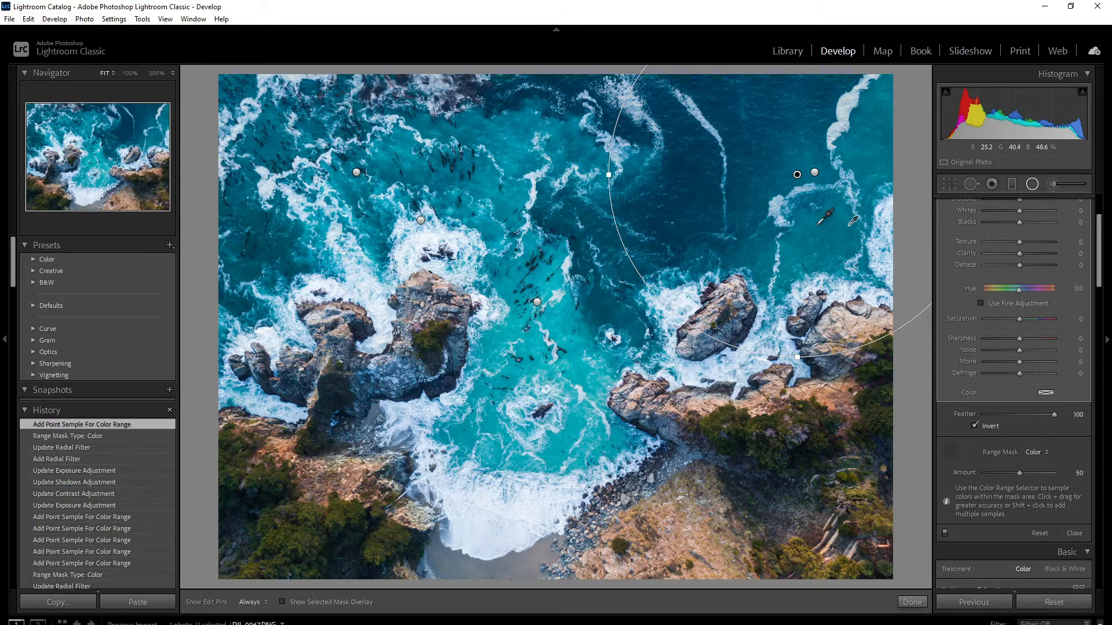
left_click(811, 203)
left_click(808, 235, "shift")
scroll(1060, 251, "up", 3)
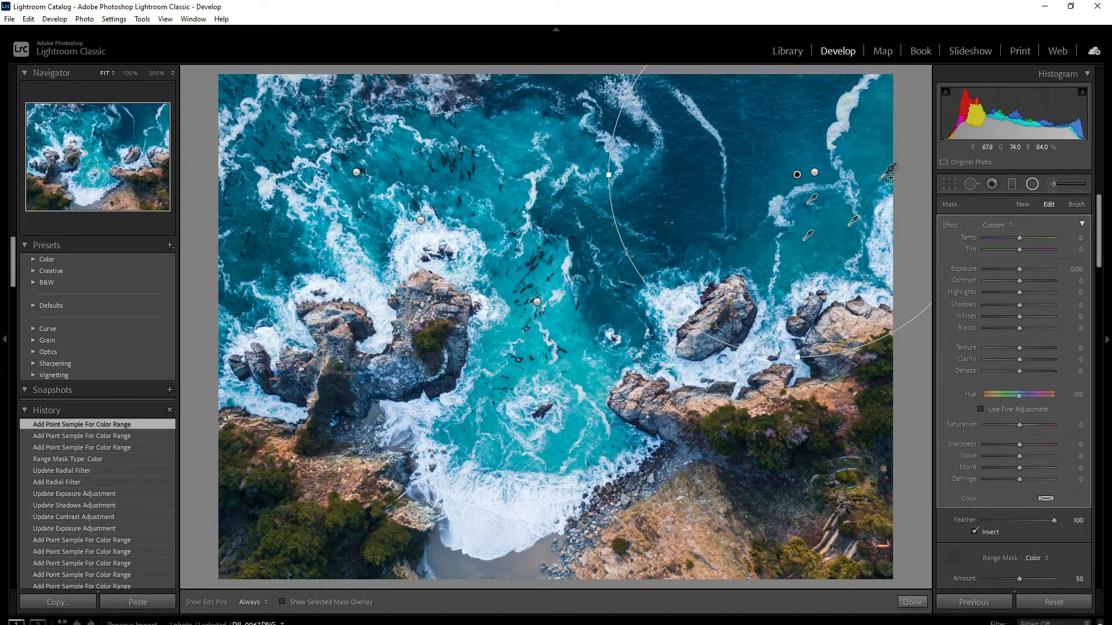
left_click(875, 156)
left_click_drag(1025, 265, 1014, 263)
left_click(870, 259)
Erase the radial filter's mask from the dark deep water with brush strokes, check the mask coverage and finish the filter.
left_click(1076, 204)
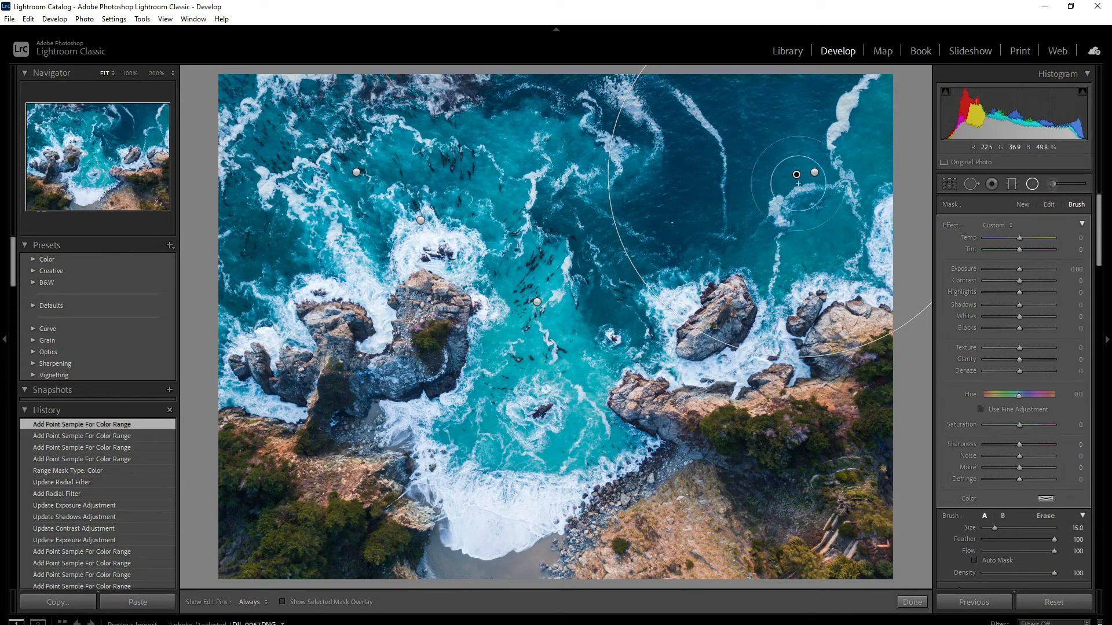
key("alt")
key("h")
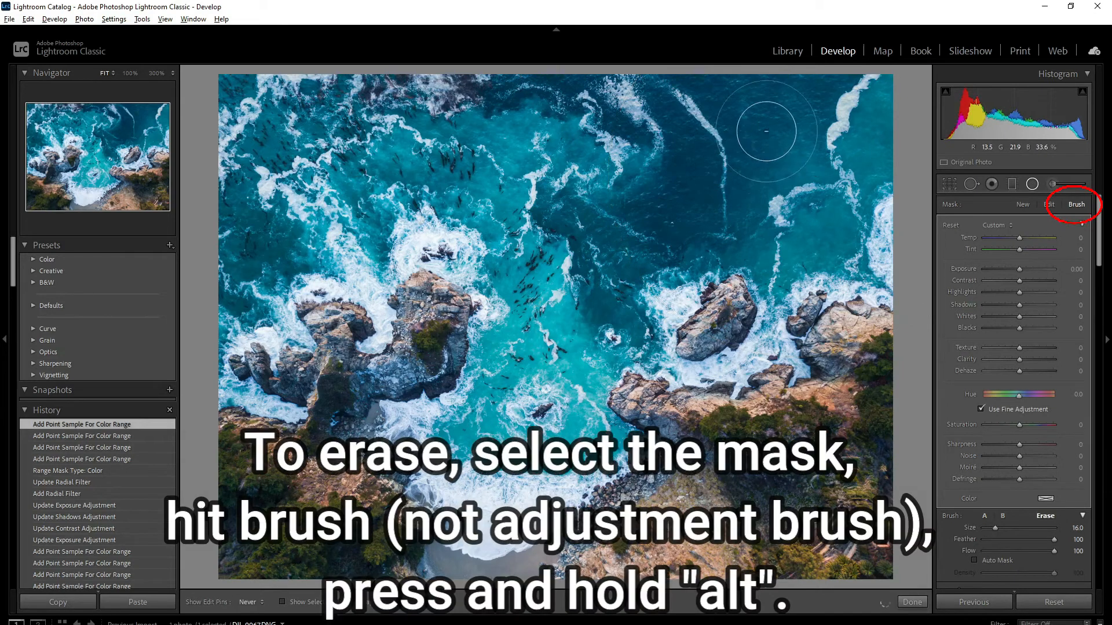
mouse_move(736, 148)
left_mouse_down()
mouse_move(721, 68)
mouse_move(705, 189)
mouse_move(809, 65)
mouse_move(820, 175)
left_mouse_up()
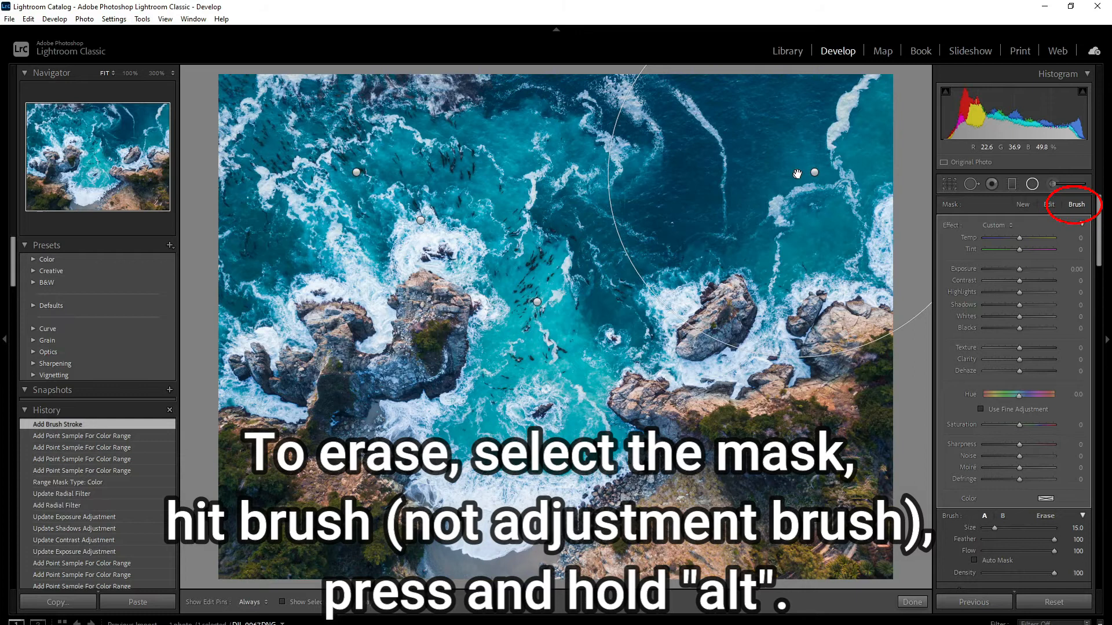
left_click(798, 173)
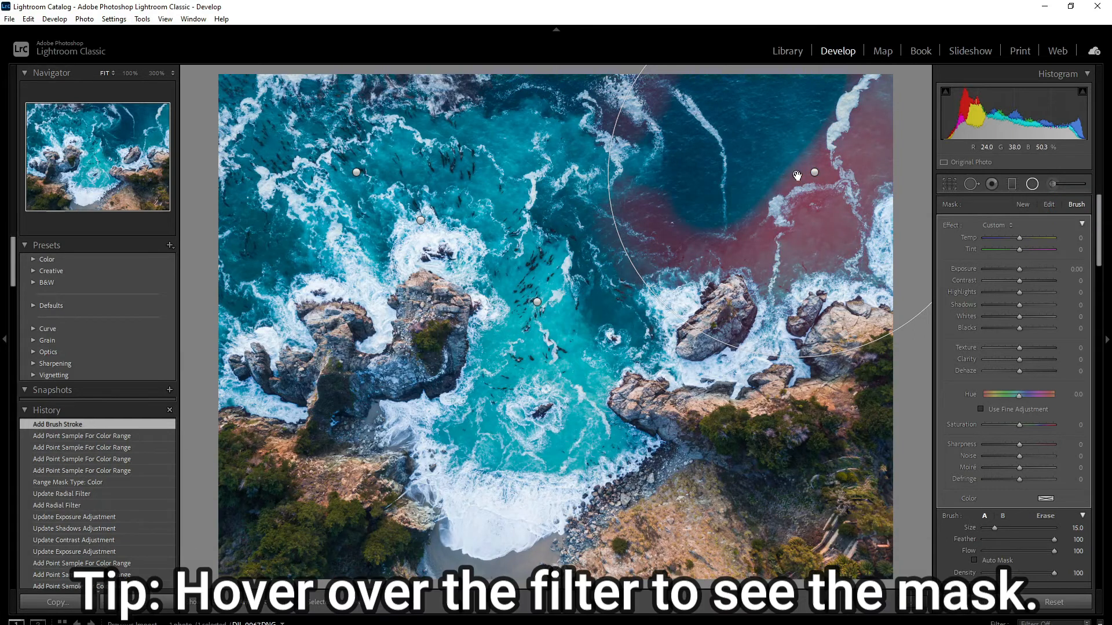
mouse_move(666, 213)
left_mouse_down()
mouse_move(655, 257)
mouse_move(634, 131)
mouse_move(623, 115)
mouse_move(598, 117)
mouse_move(707, 151)
left_mouse_up()
left_click(915, 598)
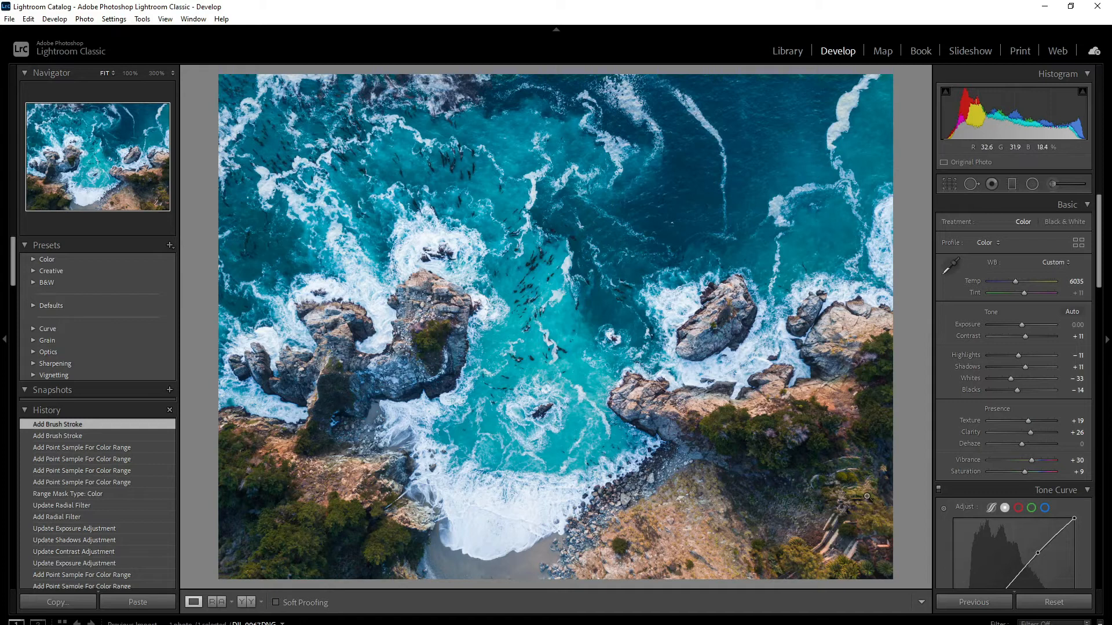
Compare the edited photo with its unedited version several times.
key("backslash")
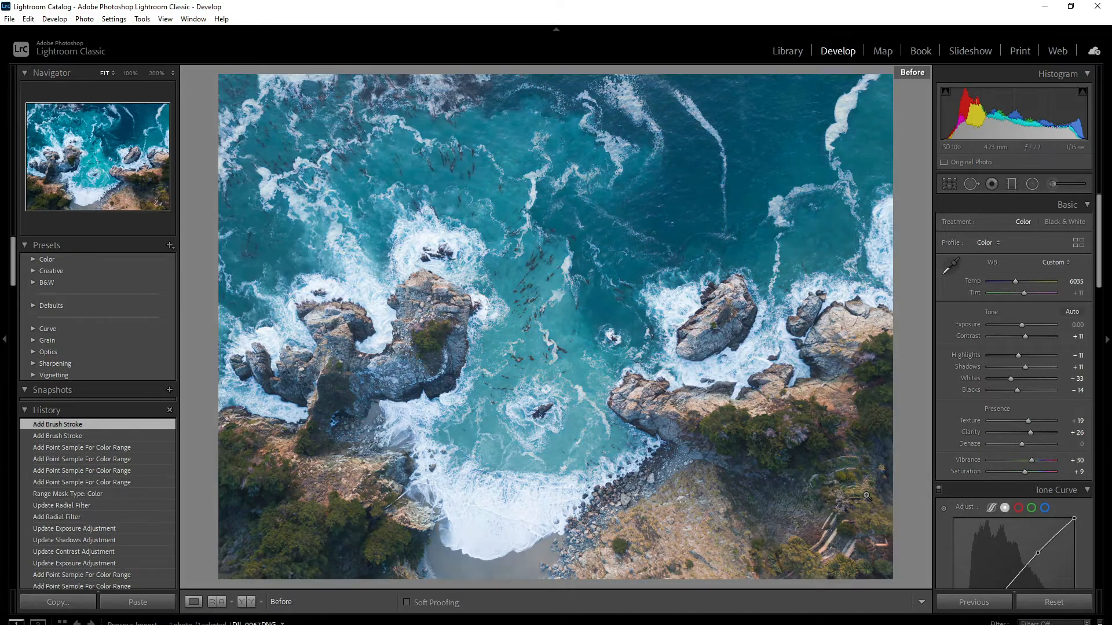
key("backslash")
key("backslash")
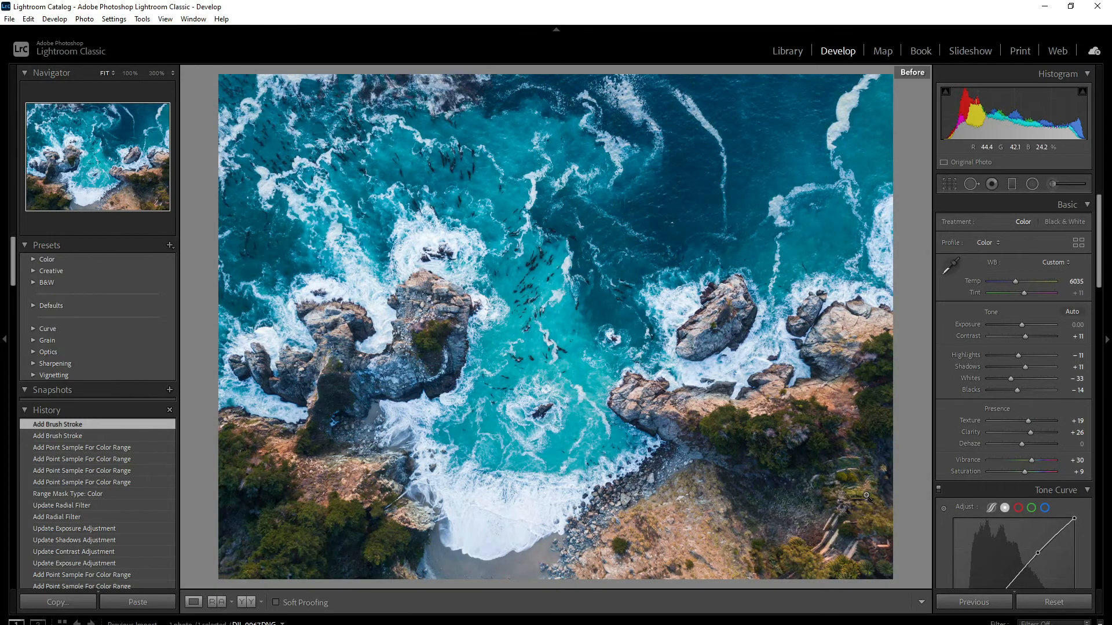
key("backslash")
key("backslash")
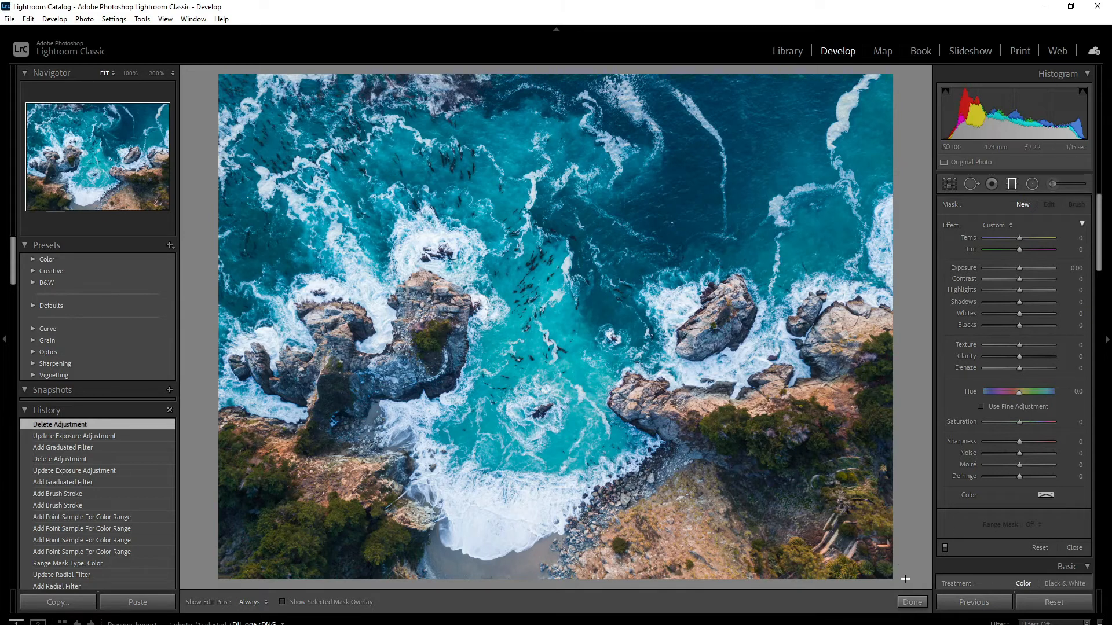
Darken the lower-right cliffs with a diagonal graduated filter at Exposure −0.84, limited by a Luminance range mask of 0/85.
left_click_drag(903, 577, 751, 391)
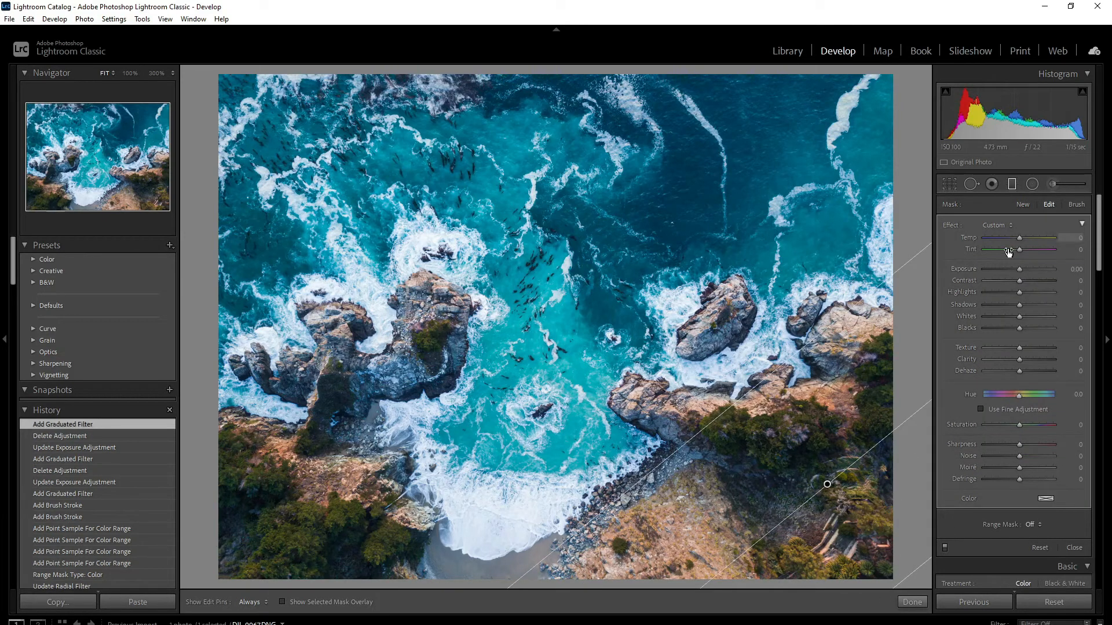
left_click_drag(1018, 270, 1011, 270)
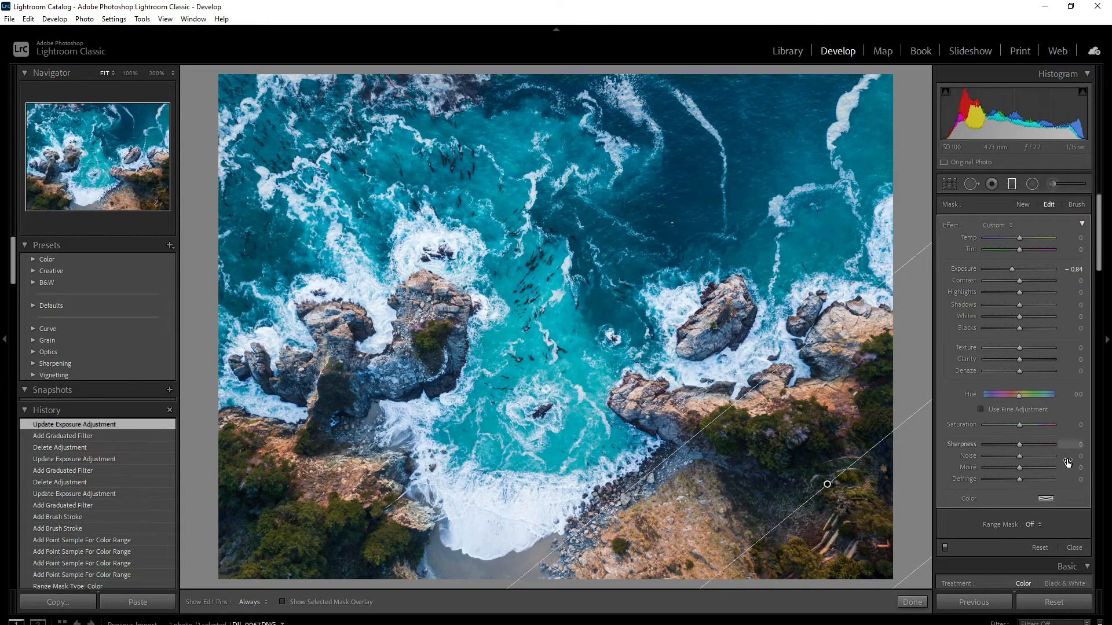
scroll(1062, 474, "down", 3)
left_click(1032, 419)
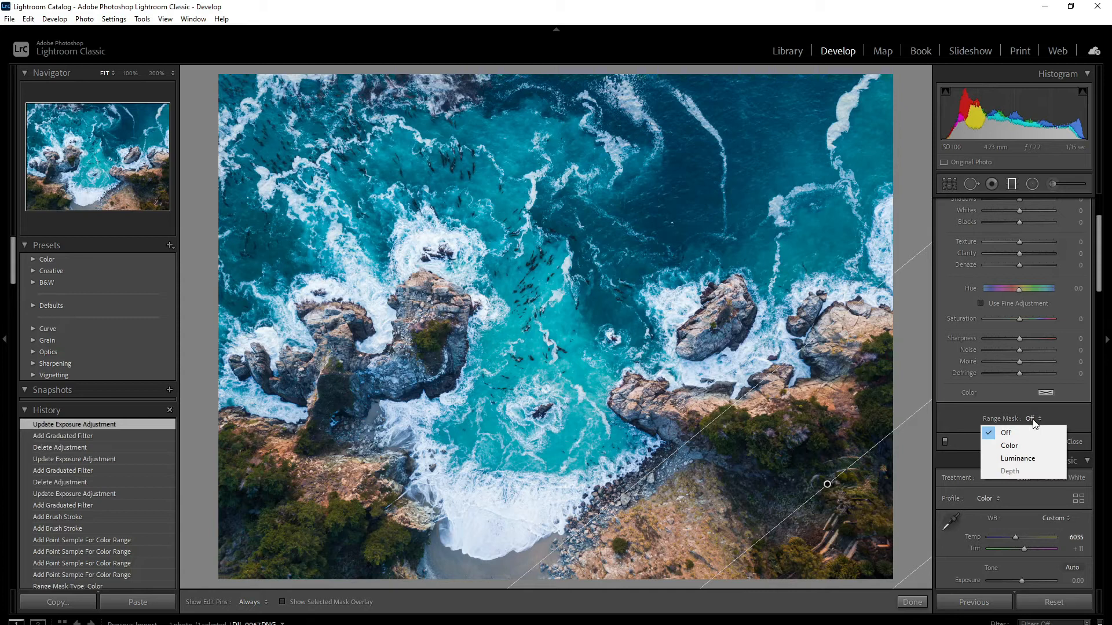
left_click(1035, 457)
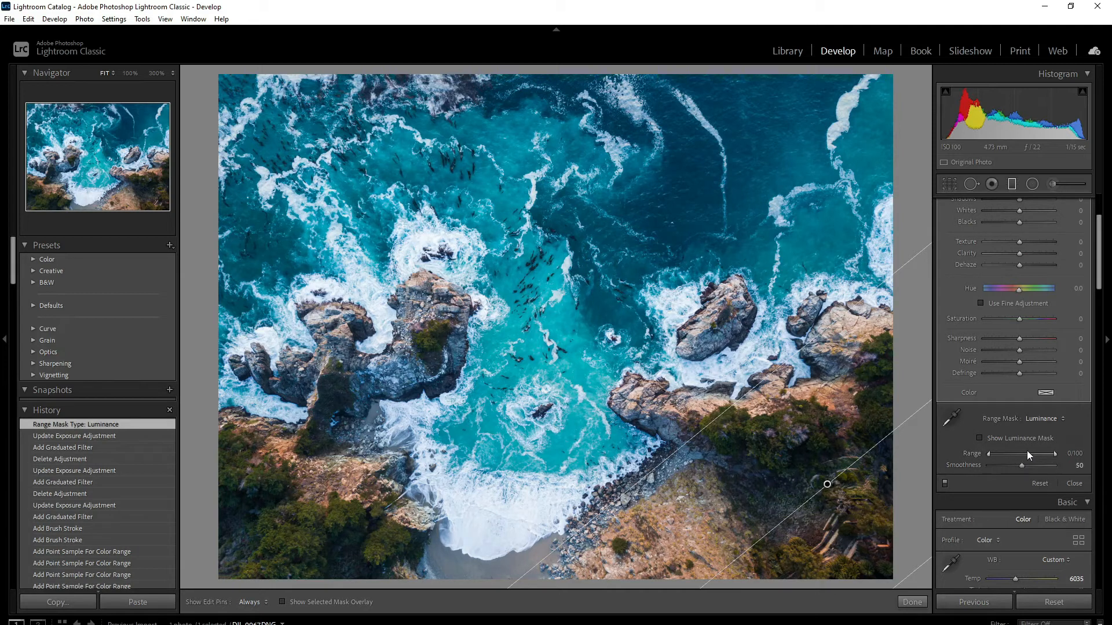
left_click_drag(1055, 454, 914, 450)
left_click_drag(1037, 454, 1048, 455)
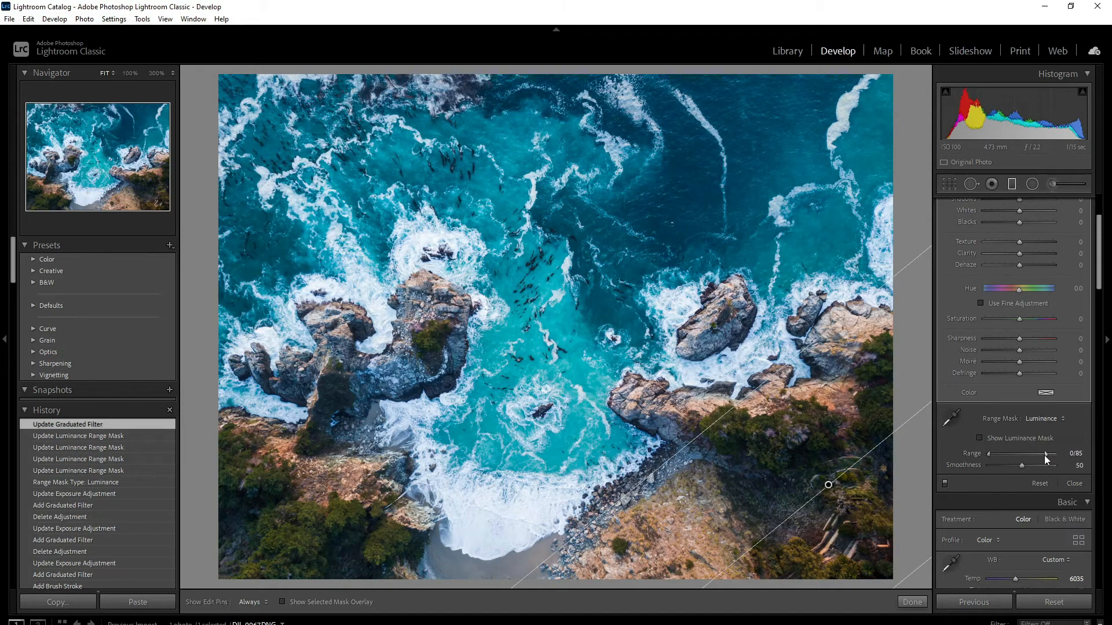
Duplicate the graduated filter, move and rotate the copy to slope across the lower-left vegetation, and finish the filter.
right_click(829, 485)
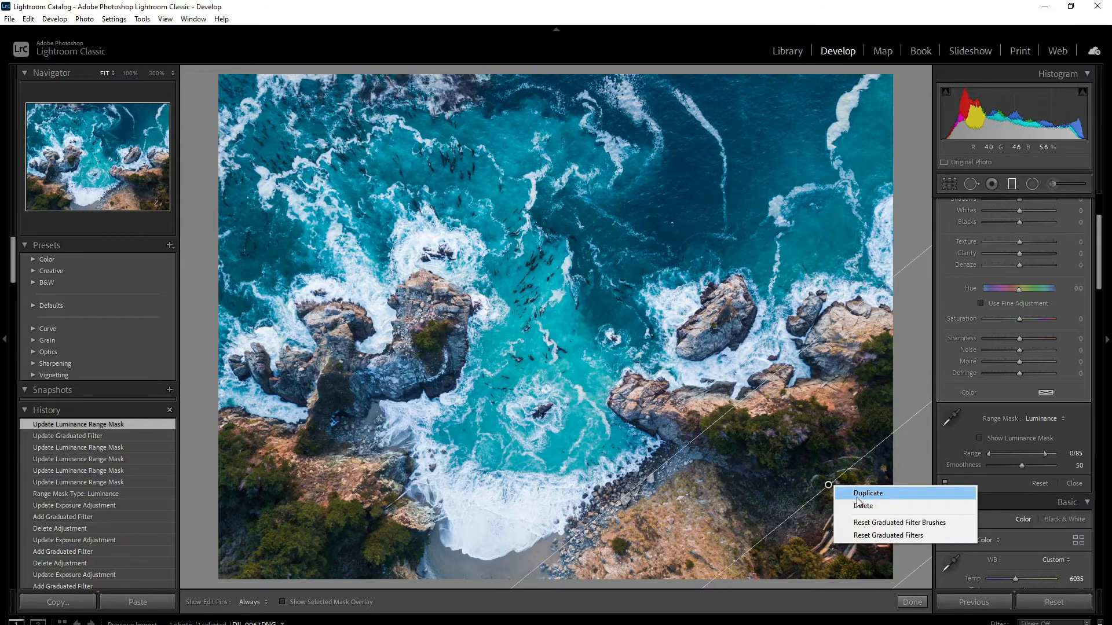
left_click(860, 494)
left_click_drag(829, 485, 246, 562)
left_click_drag(182, 478, 277, 529)
left_click_drag(400, 487, 436, 457)
left_click_drag(320, 562, 291, 516)
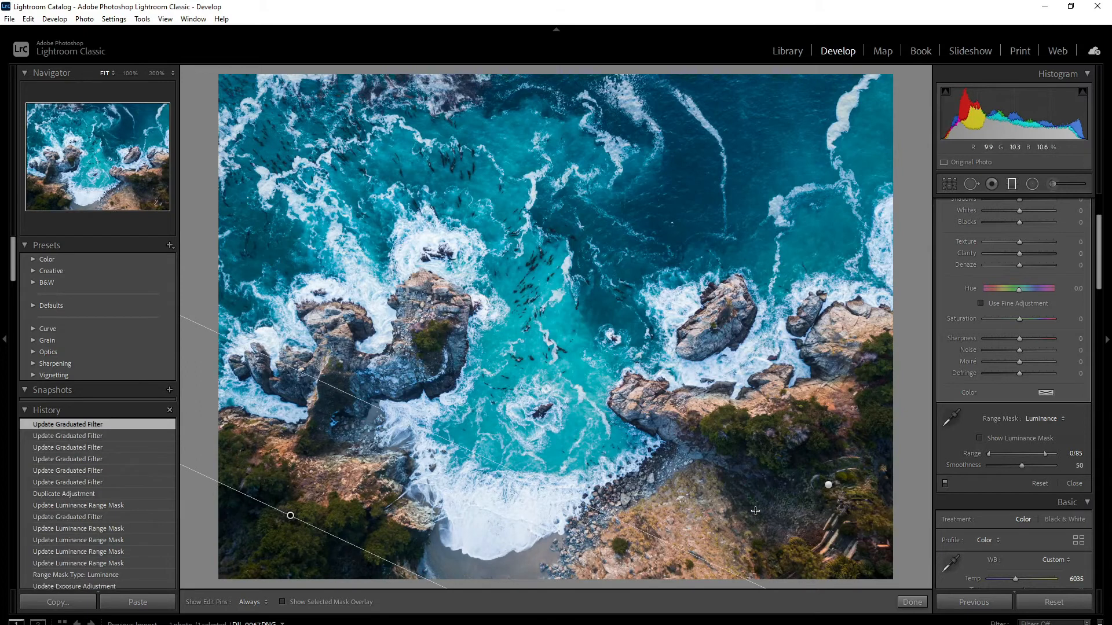
left_click(914, 602)
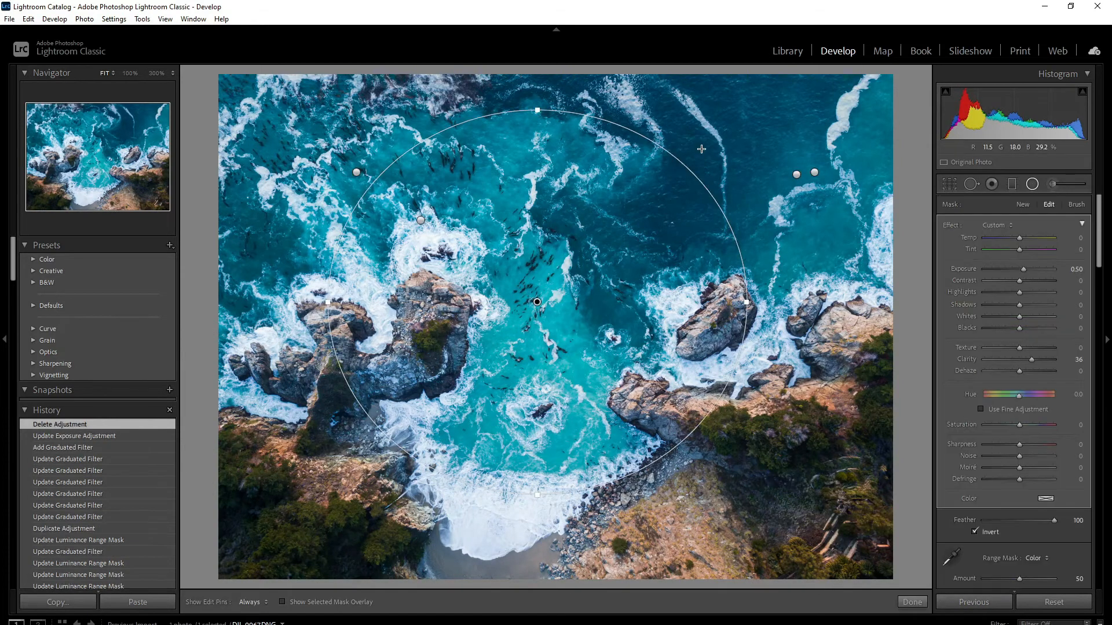
Add a very large radial filter centred on the upper-middle water and set its range mask to Color.
mouse_move(237, 103)
left_mouse_down()
mouse_move(684, 457)
mouse_move(680, 470)
left_mouse_up()
left_click_drag(237, 104, 513, 188)
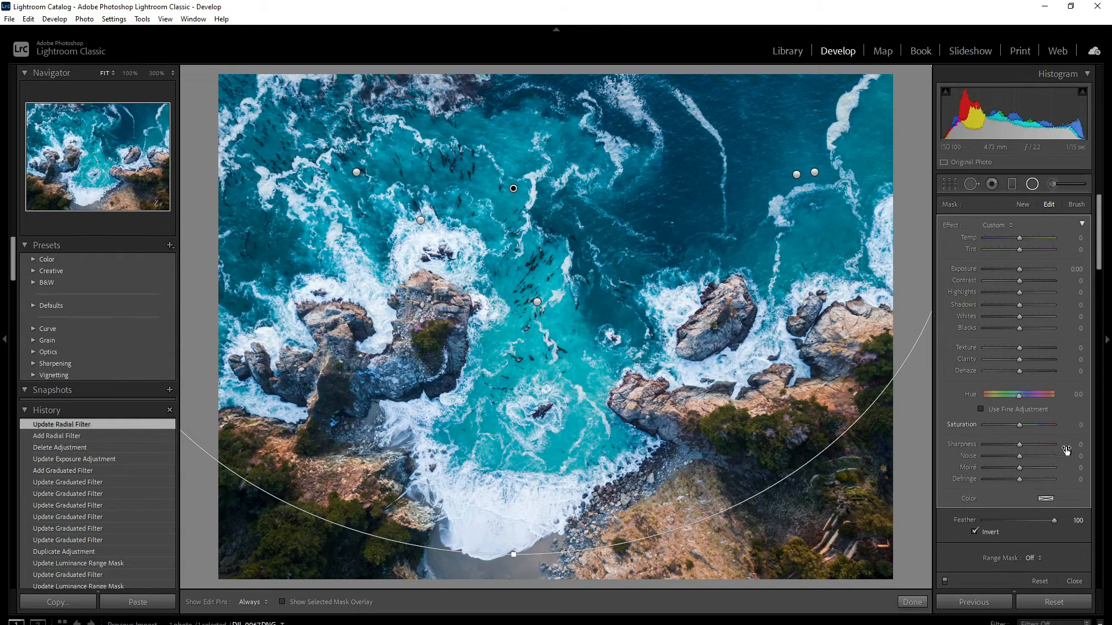
scroll(1029, 504, "down", 3)
left_click(1032, 452)
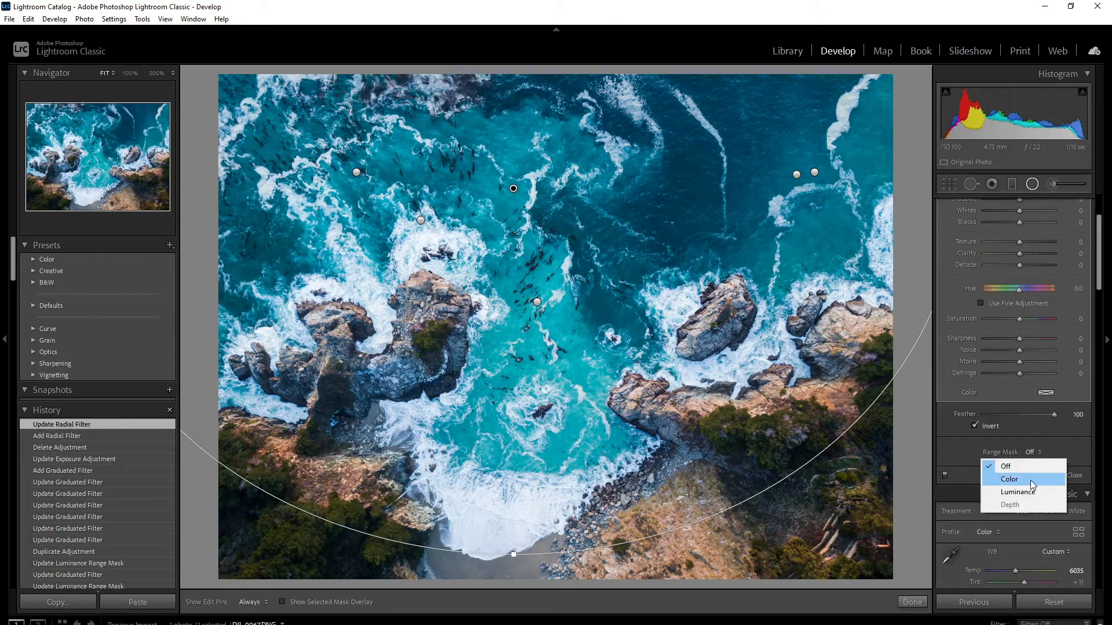
left_click(1031, 481)
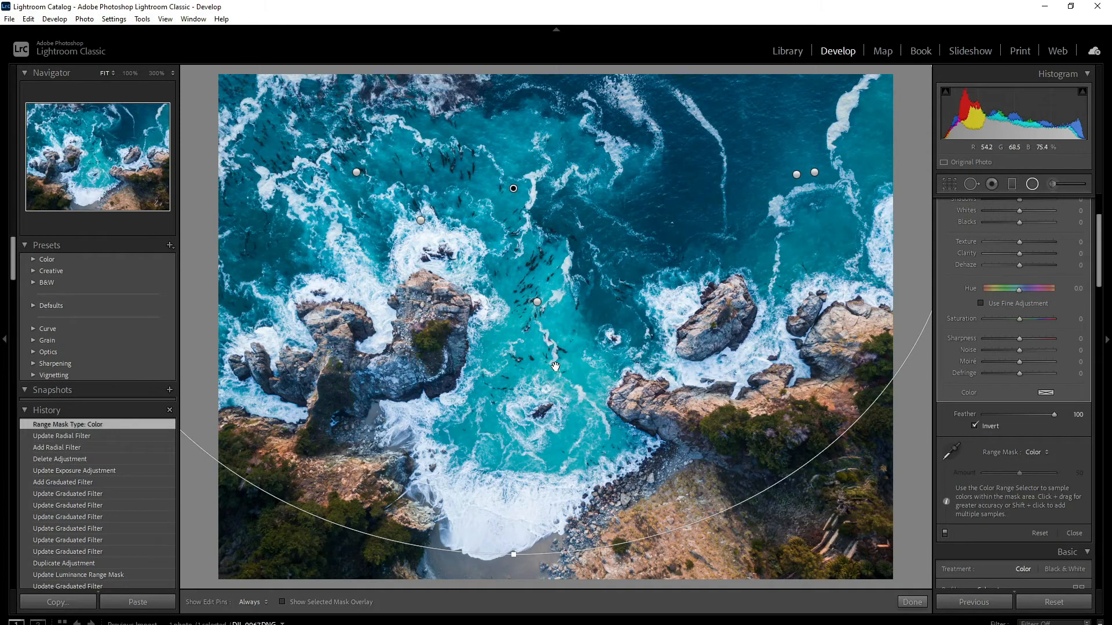
Sample three light turquoise water and foam tones in the central cove at 100% for the large radial filter's color range mask.
left_click(130, 73)
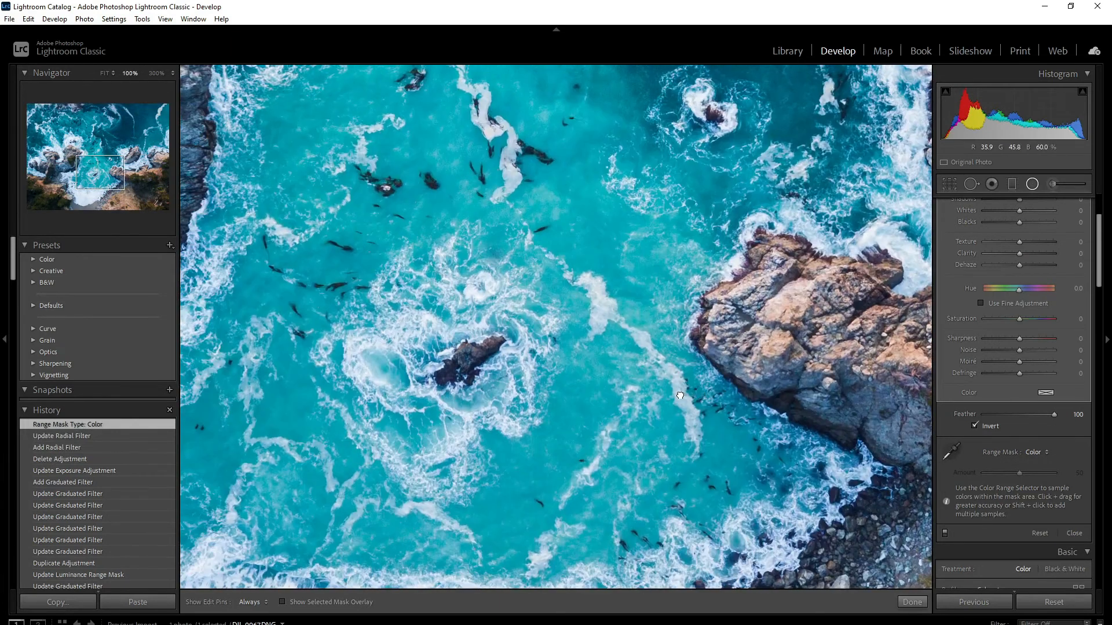
scroll(1030, 267, "up", 3)
left_click(961, 550)
left_click(459, 249)
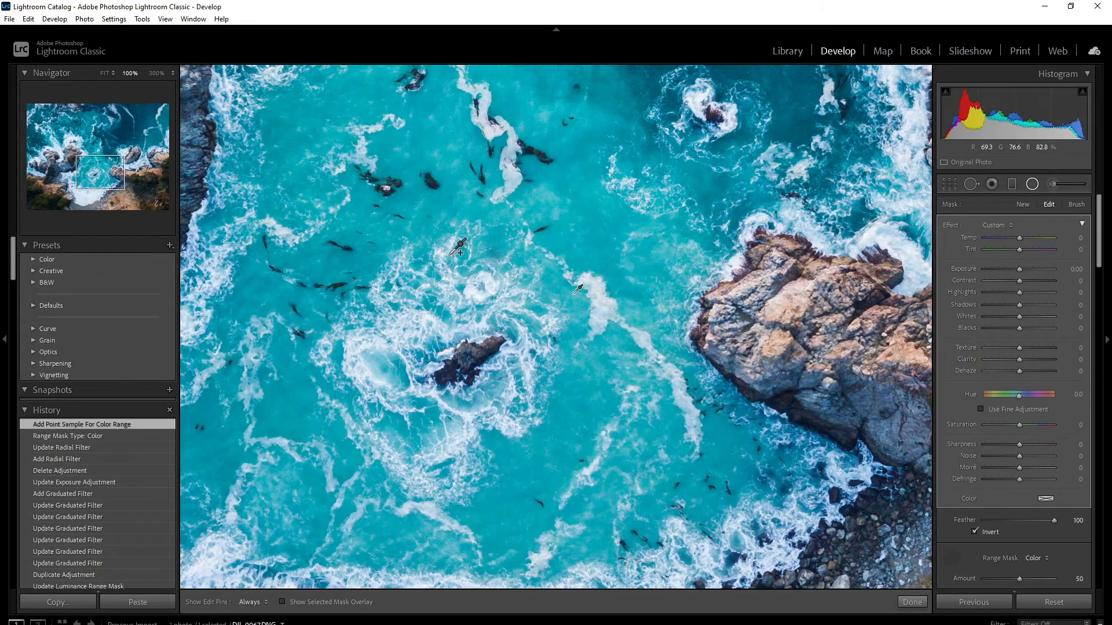
left_click(410, 150)
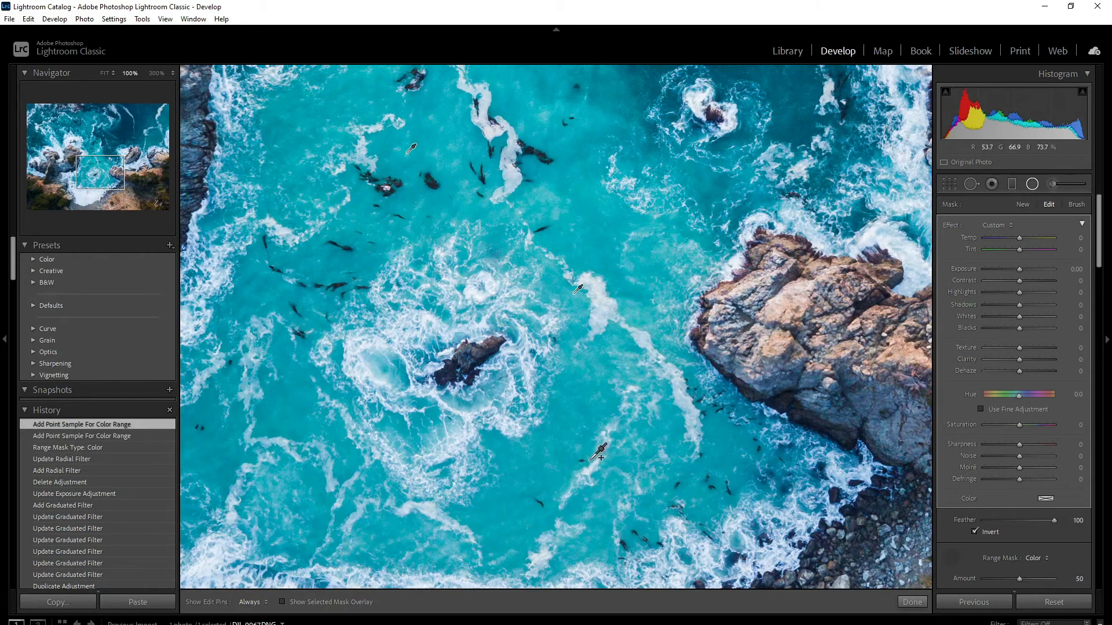
left_click(664, 247)
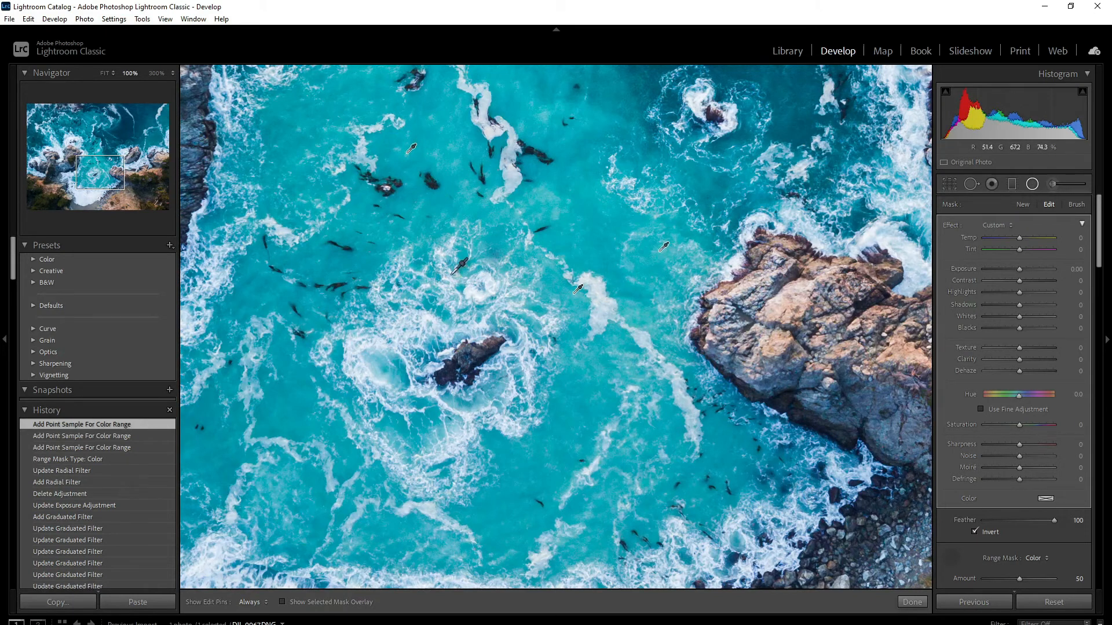
left_click(113, 73)
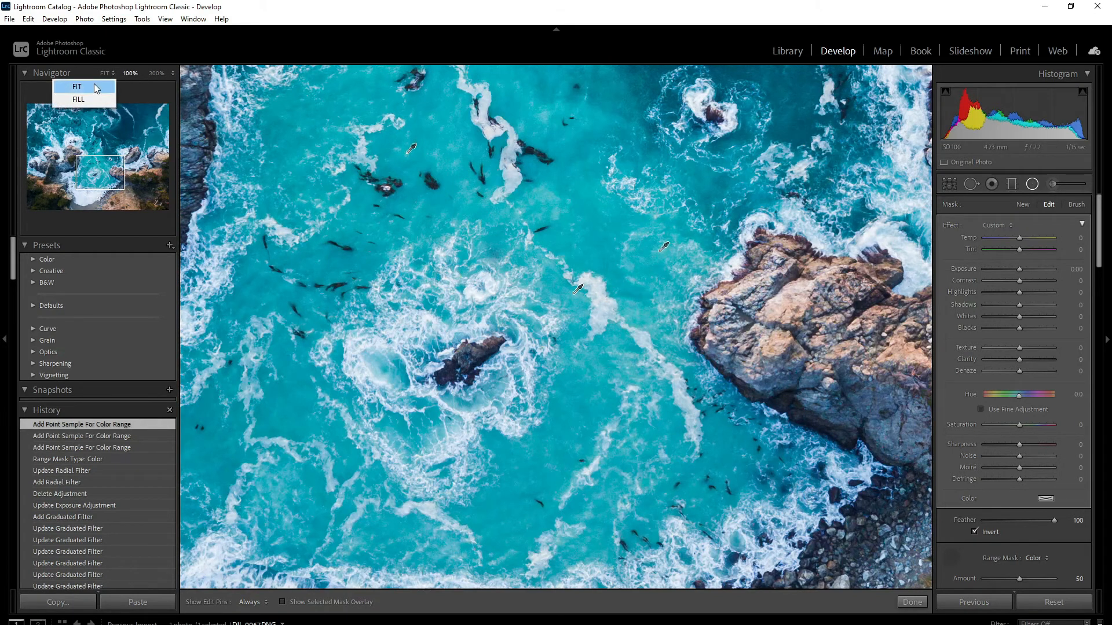
left_click(87, 85)
Set the large radial filter's Exposure to 0.17 and Texture to 29.
left_click_drag(1021, 270, 1025, 269)
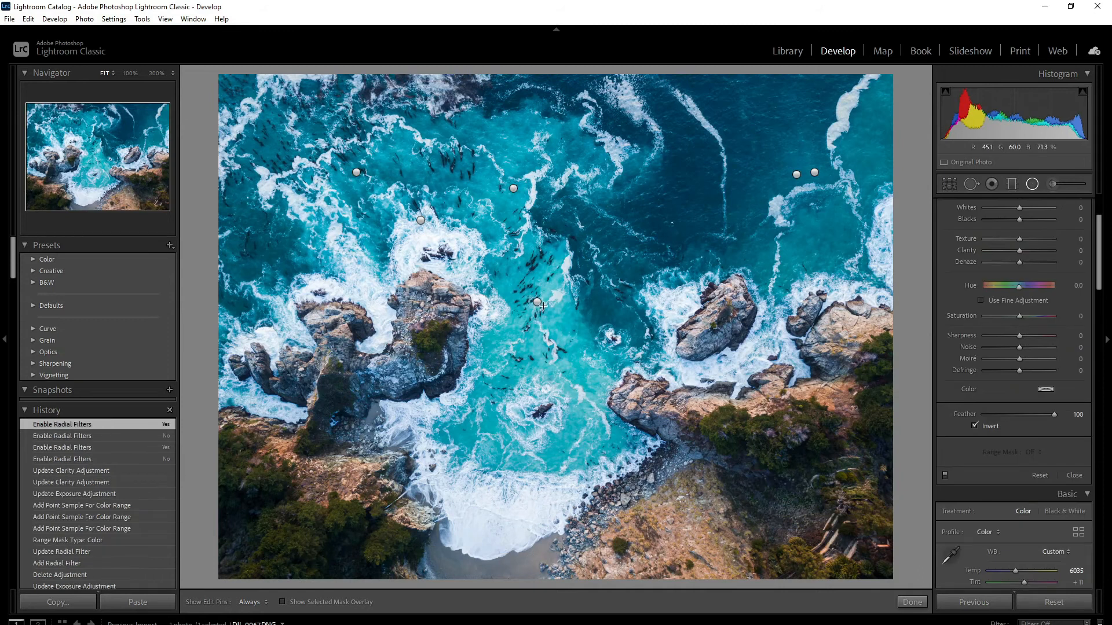
left_click(538, 303)
scroll(1085, 274, "up", 3)
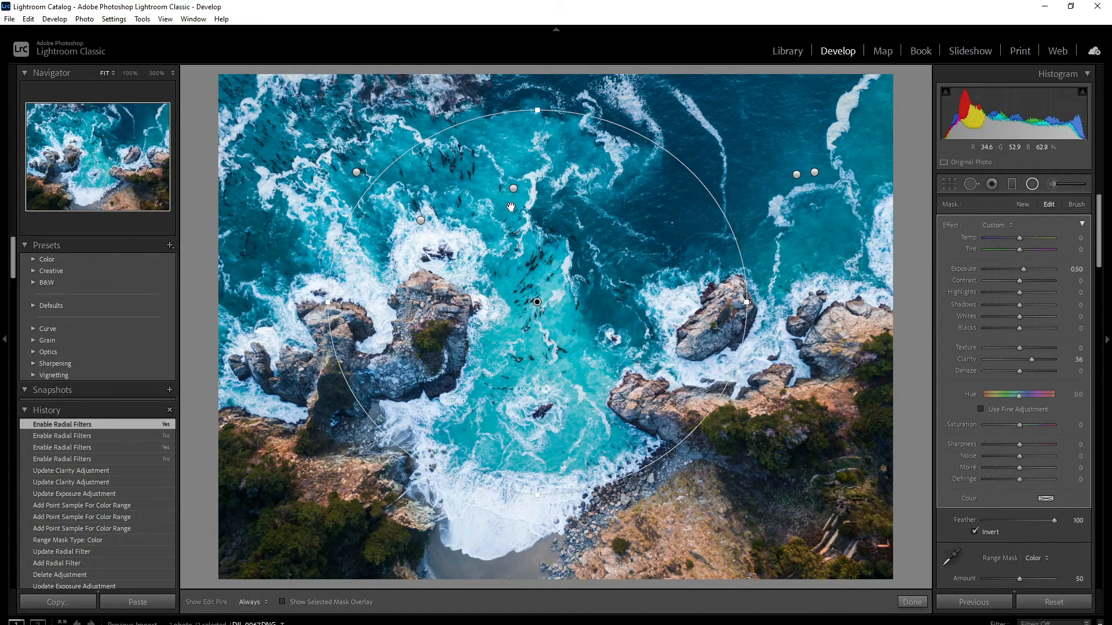
left_click(513, 188)
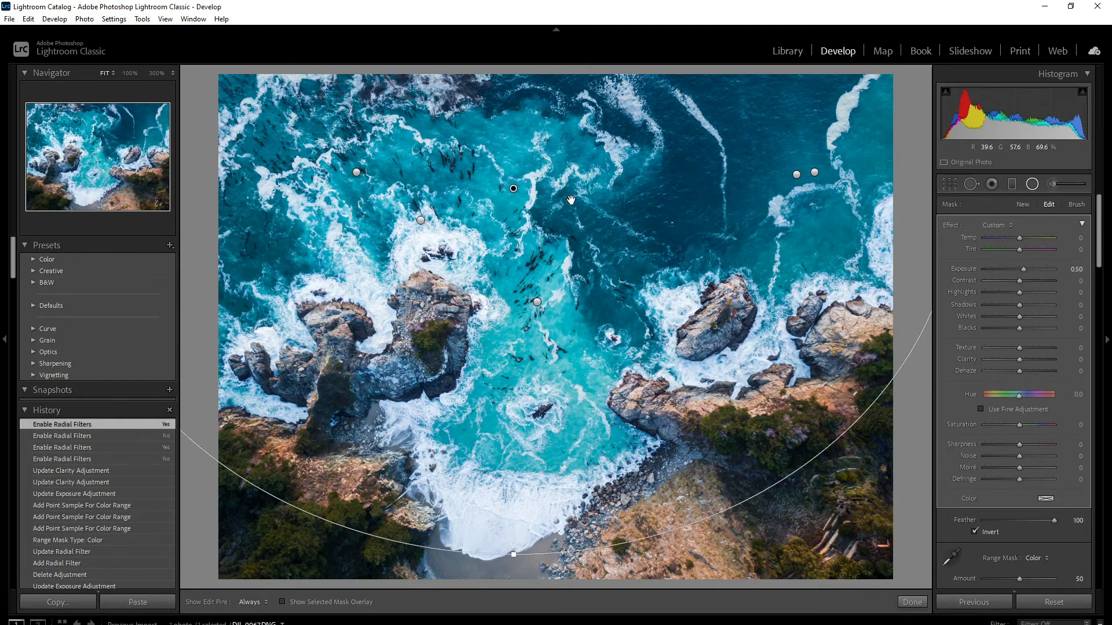
left_click_drag(1026, 267, 1024, 267)
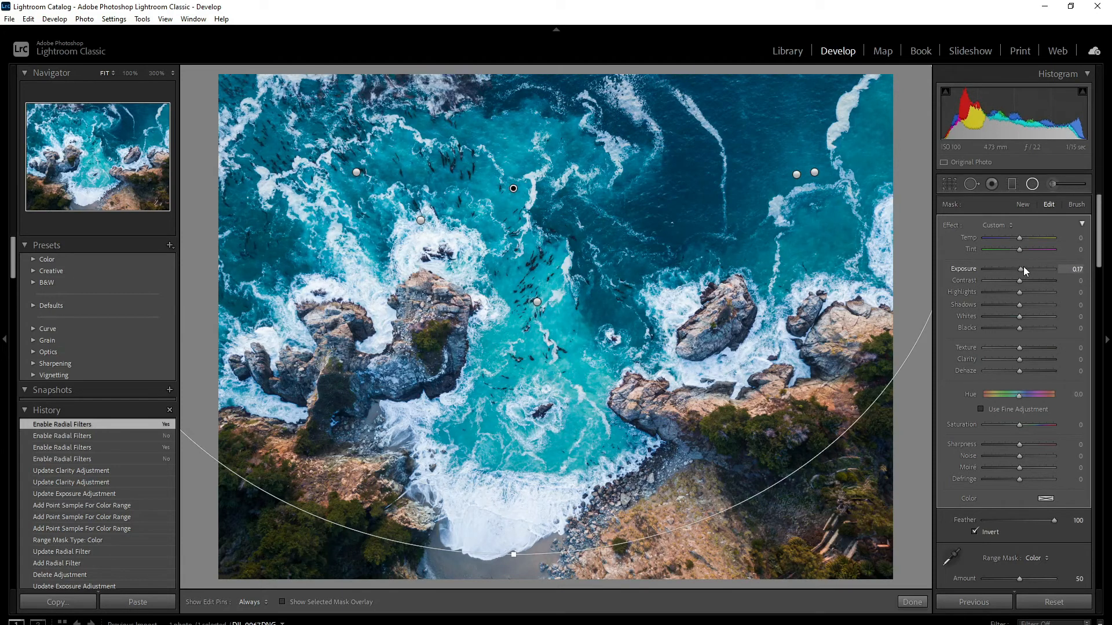
left_click_drag(1019, 347, 1029, 347)
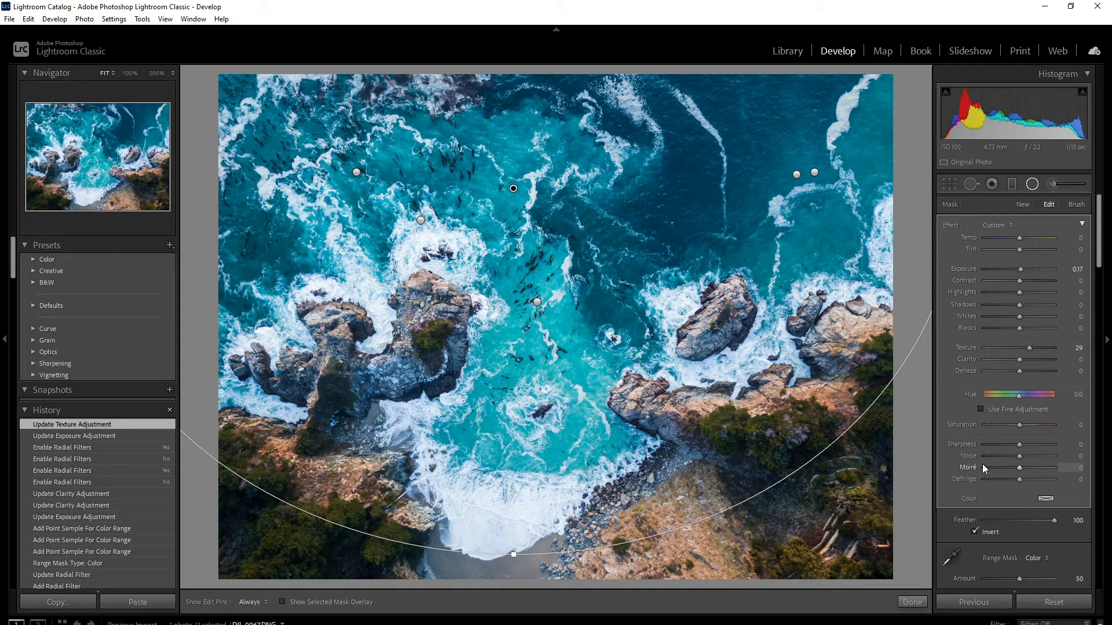
Switch the radial filters off and on repeatedly to compare the water with and without them.
scroll(984, 527, "down", 3)
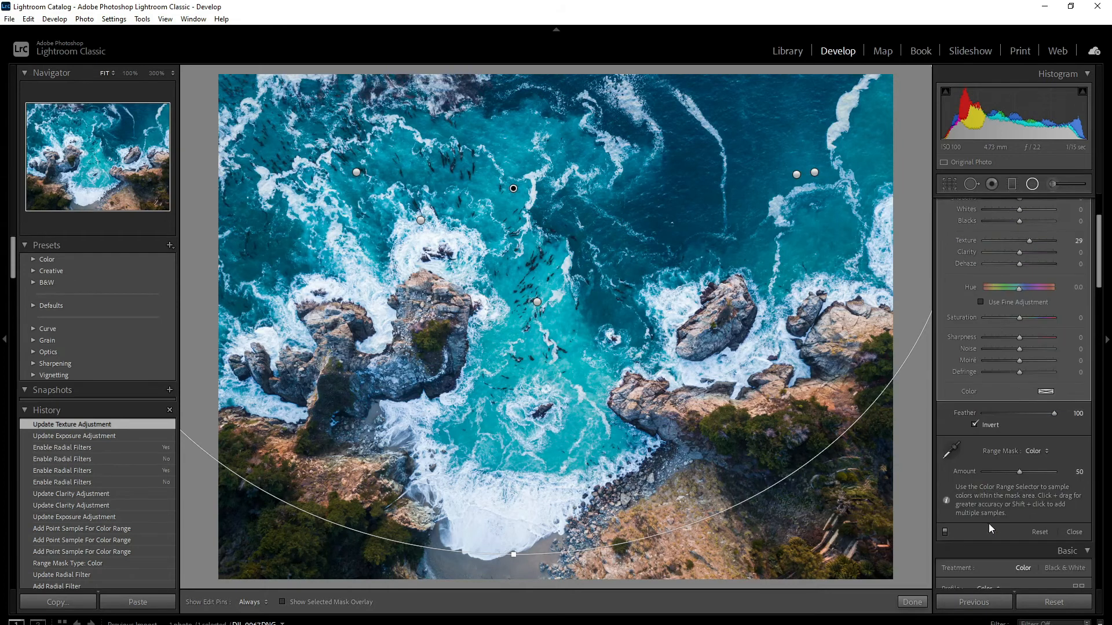
left_click(945, 531)
left_click(945, 531)
left_click(945, 531)
left_click(945, 531)
left_click(945, 531)
left_click(945, 531)
left_click(945, 531)
left_click(945, 531)
left_click(945, 531)
left_click(945, 531)
left_click(946, 531)
left_click(945, 531)
left_click(945, 531)
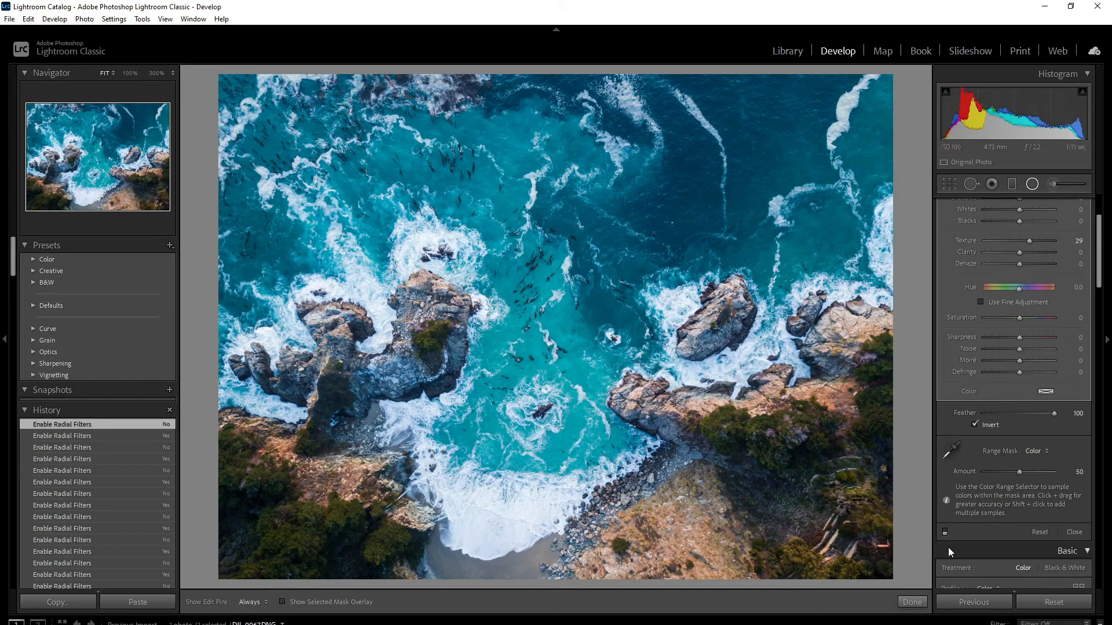
Turn the radial filters back on and finish the radial filter editing.
left_click(945, 531)
left_click(914, 602)
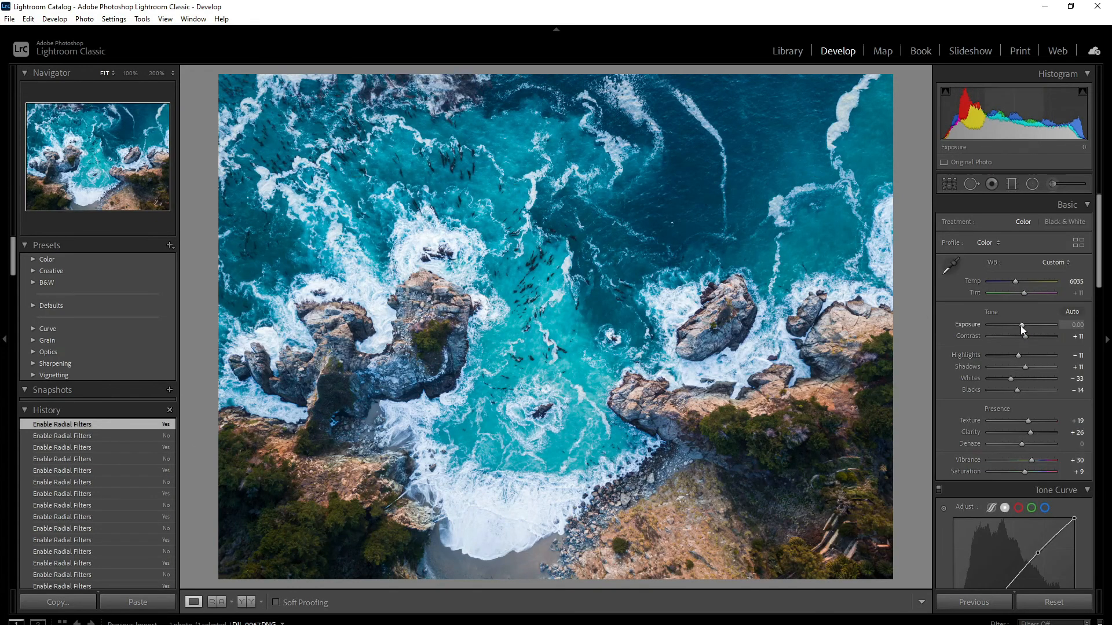
Try raising the photo's global Exposure to +1.14, and undo that change.
left_click_drag(1022, 325, 1028, 325)
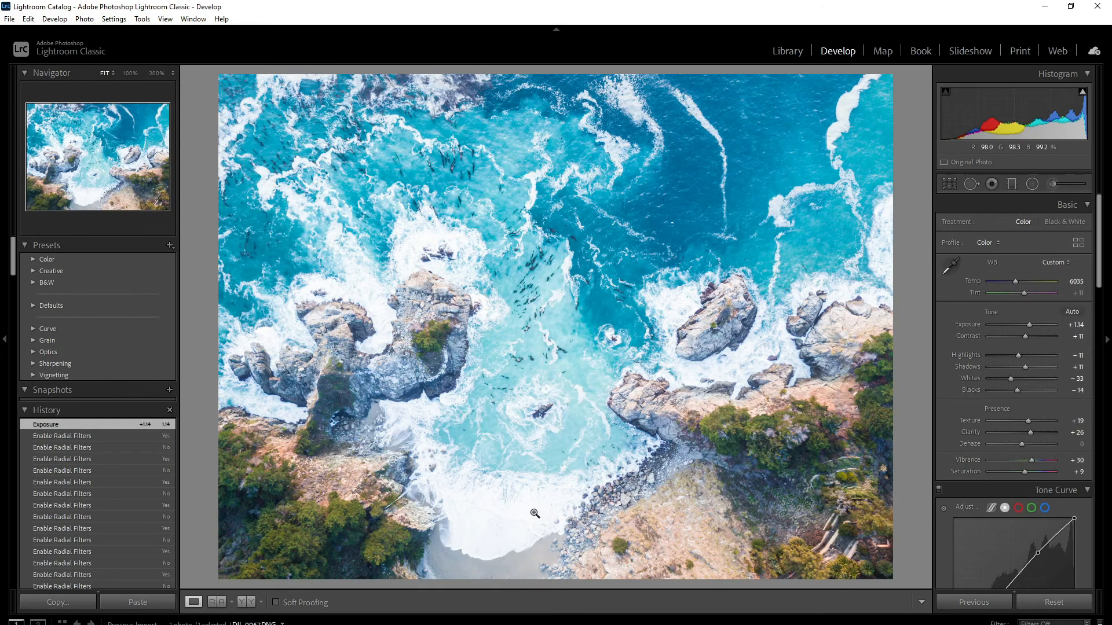
key("ctrl+z")
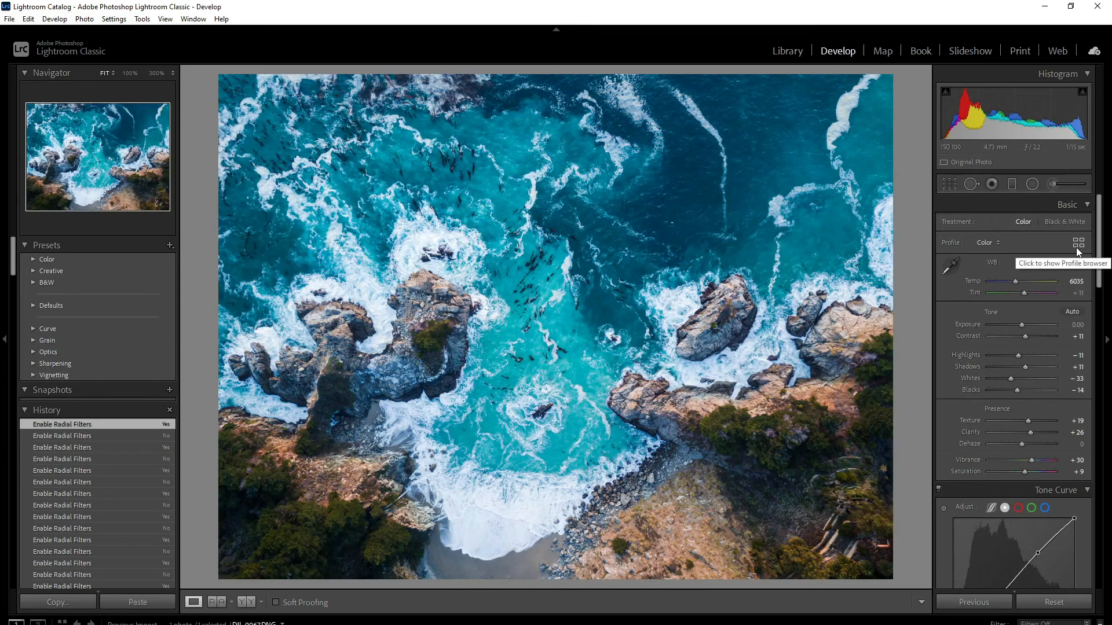
Crop a thin strip off the photo's lower and right edges at the Original aspect ratio and apply the crop.
left_click(951, 190)
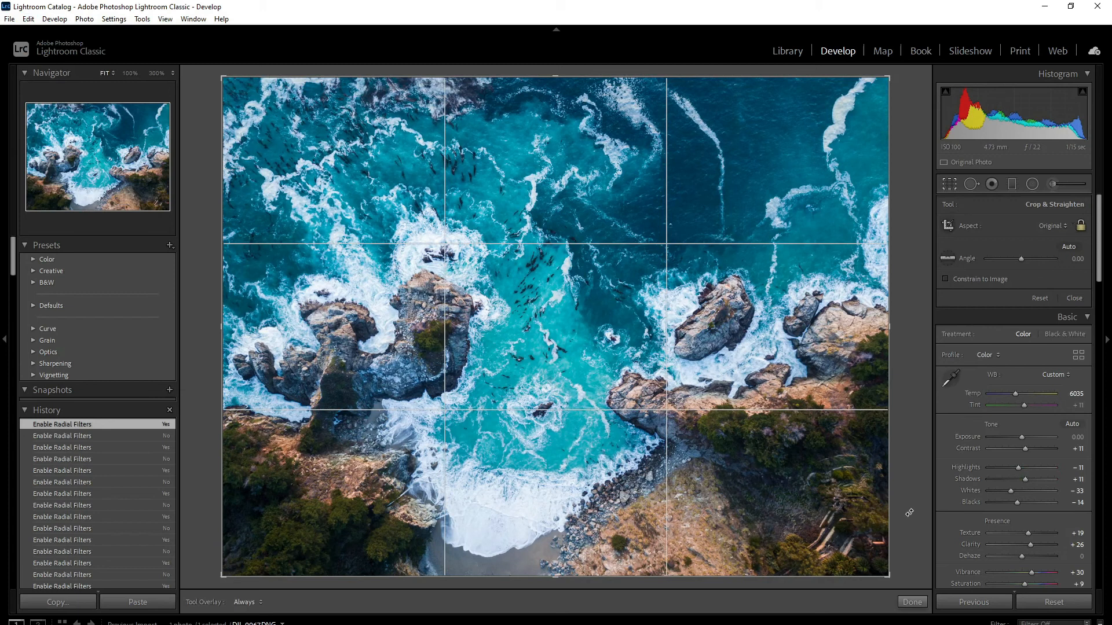
left_click_drag(890, 572, 849, 545)
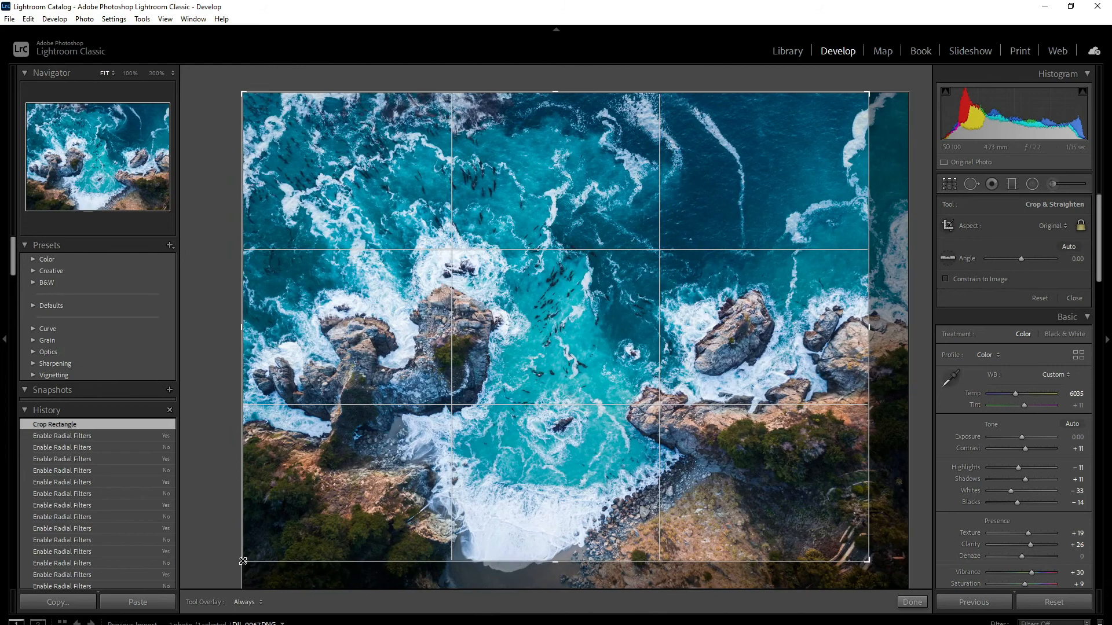
left_click_drag(869, 559, 894, 566)
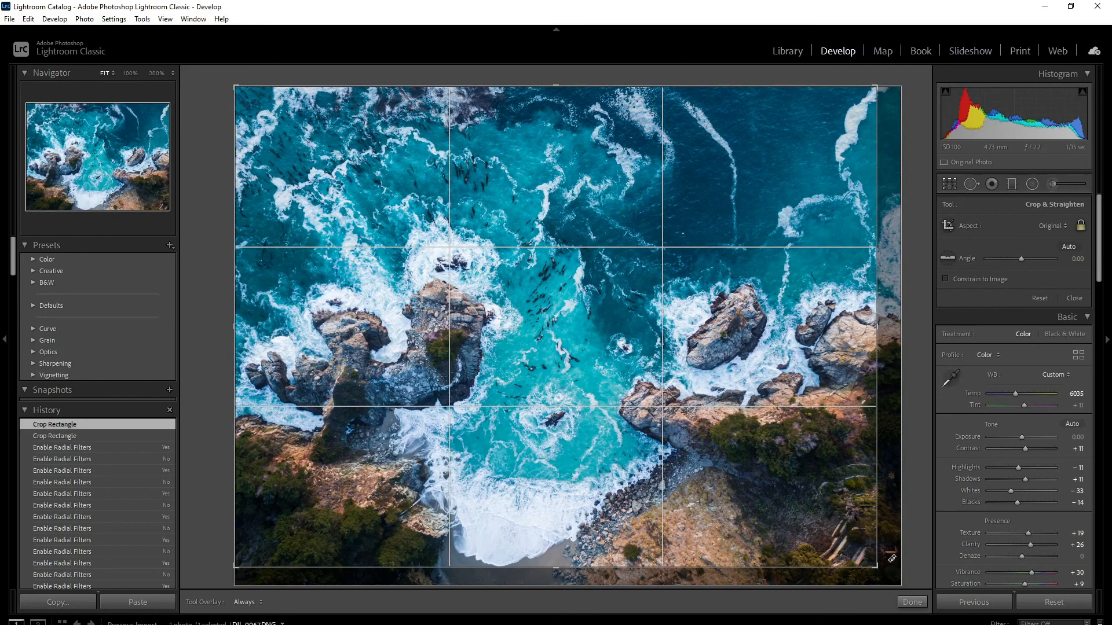
key("r")
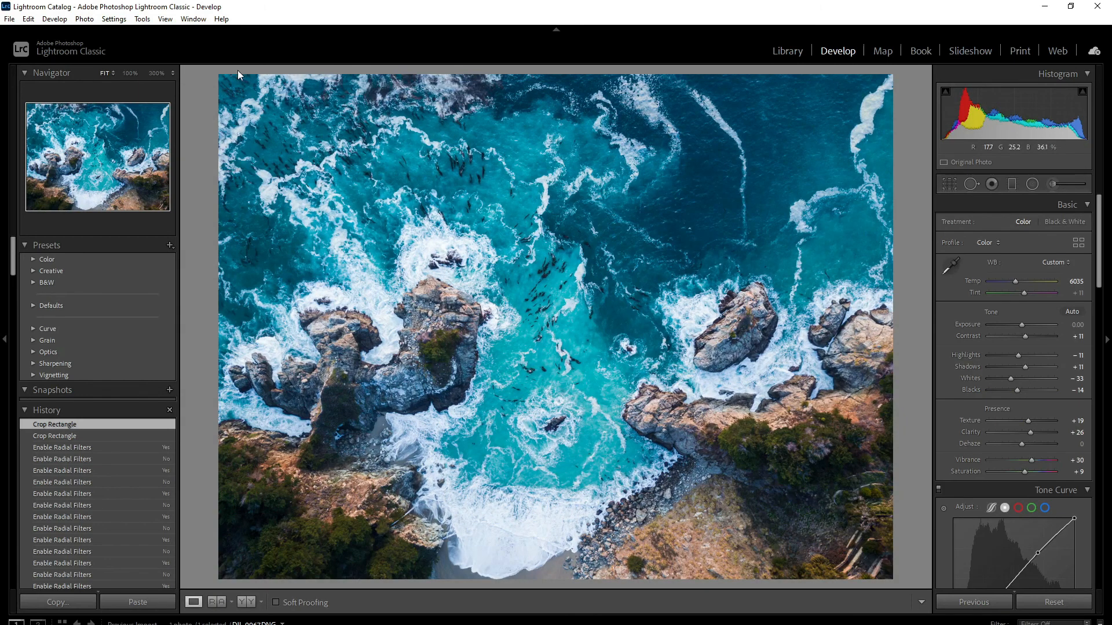